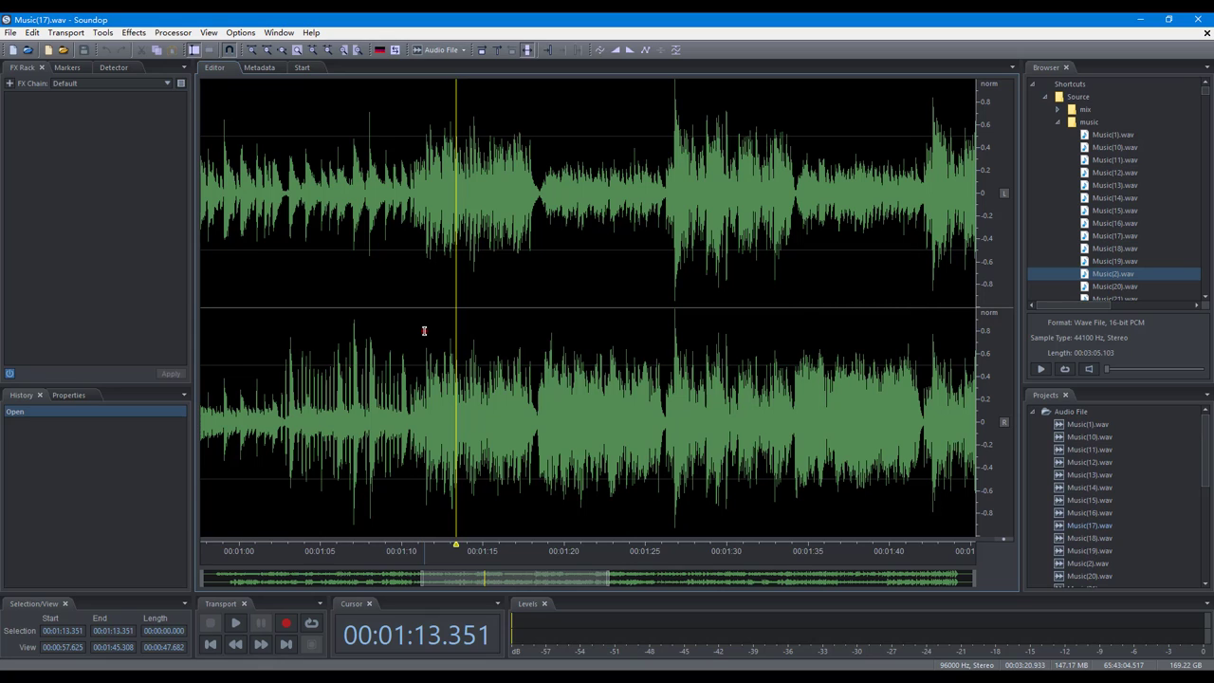
# - Place the cursor at about 00:01:11.407 and 00:01:22.413, and select the waveform range from about 00:01:12.923 to 00:01:26.653
pyautogui.click(424, 330)
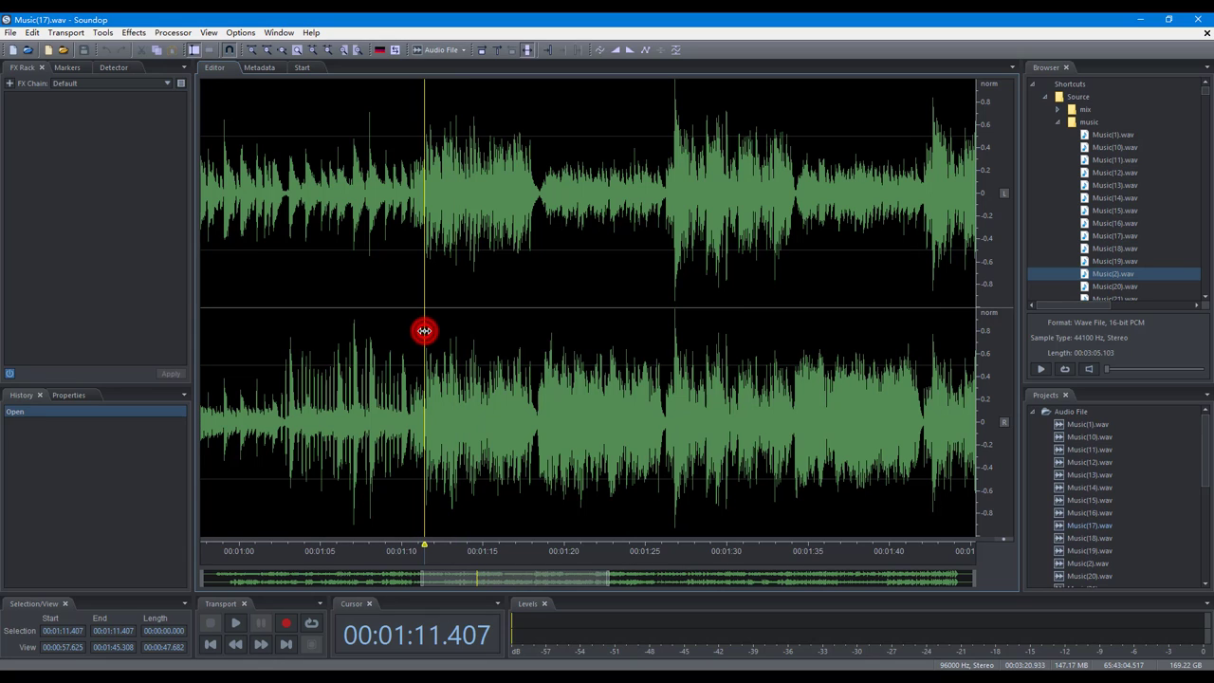
pyautogui.click(604, 352)
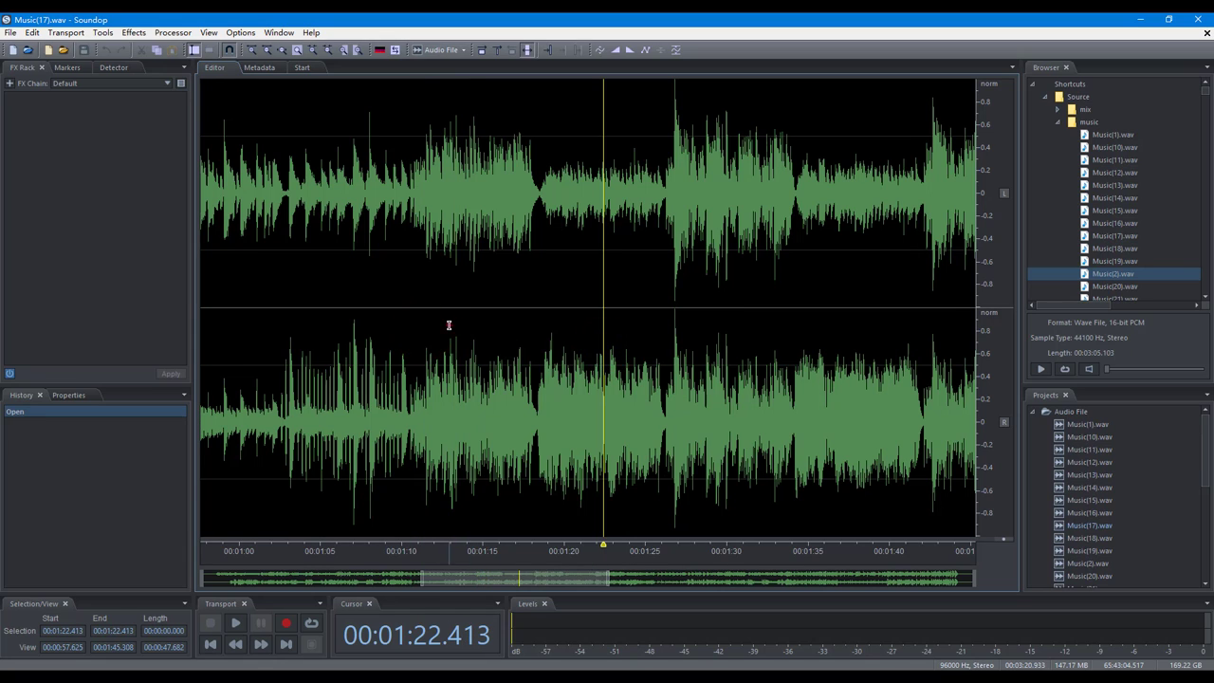
pyautogui.moveTo(448, 326); pyautogui.dragTo(672, 377)
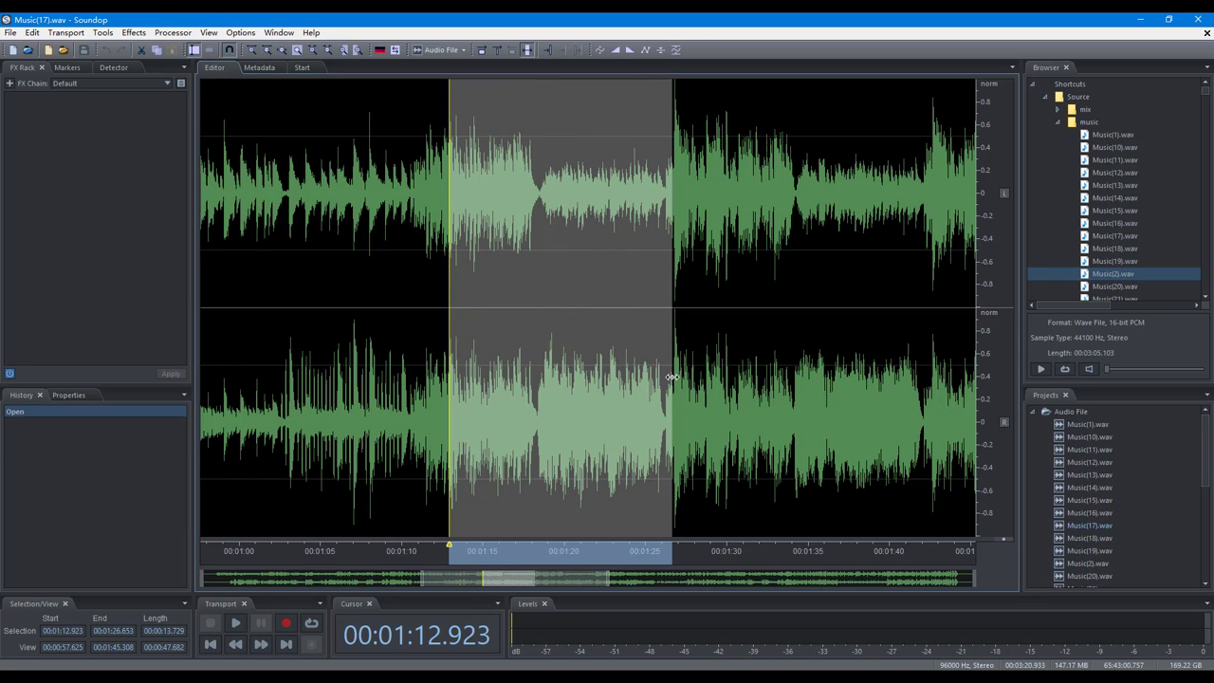
# - Adjust the selection's edges to about 00:01:10.512 and 00:01:30.000, and again to about 00:01:12.379 and 00:01:27.236
pyautogui.moveTo(449, 342); pyautogui.dragTo(409, 338)
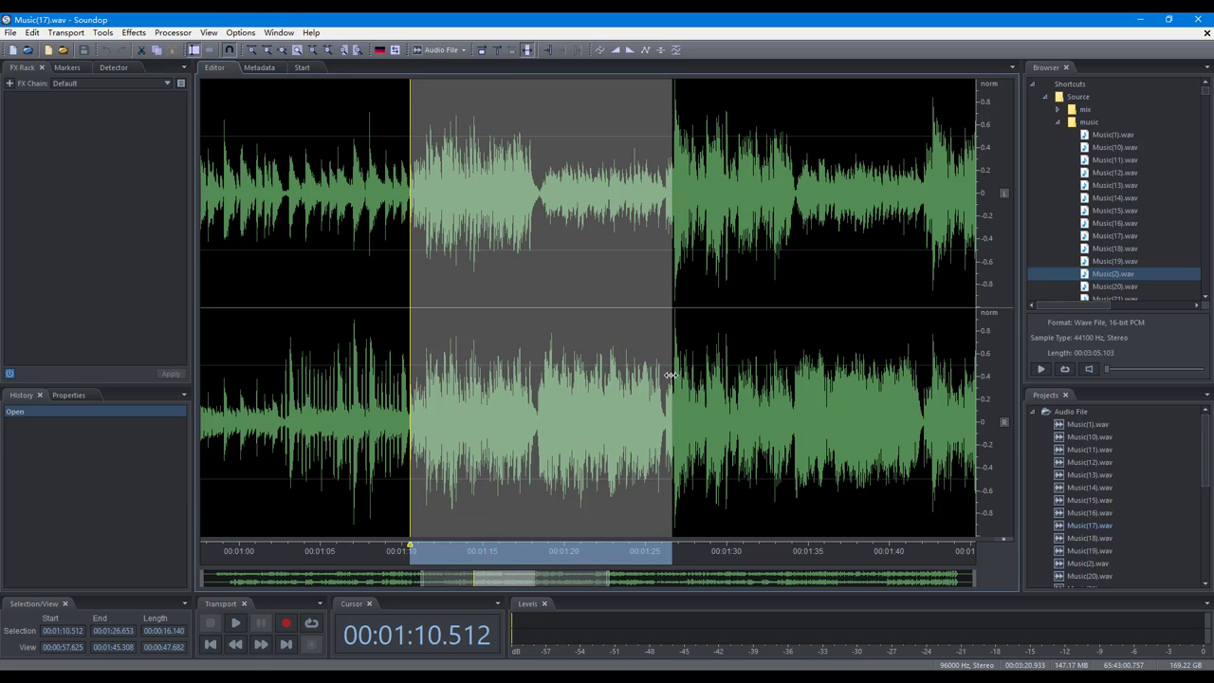
pyautogui.moveTo(670, 376); pyautogui.dragTo(726, 381)
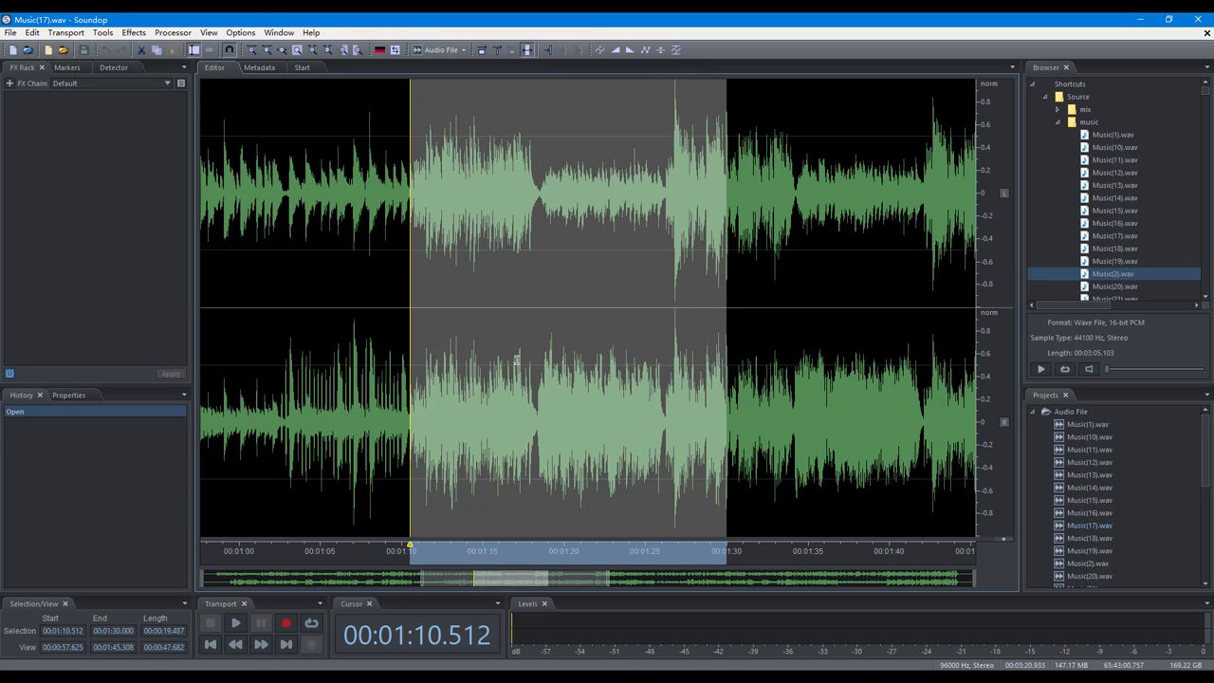
pyautogui.click(440, 352)
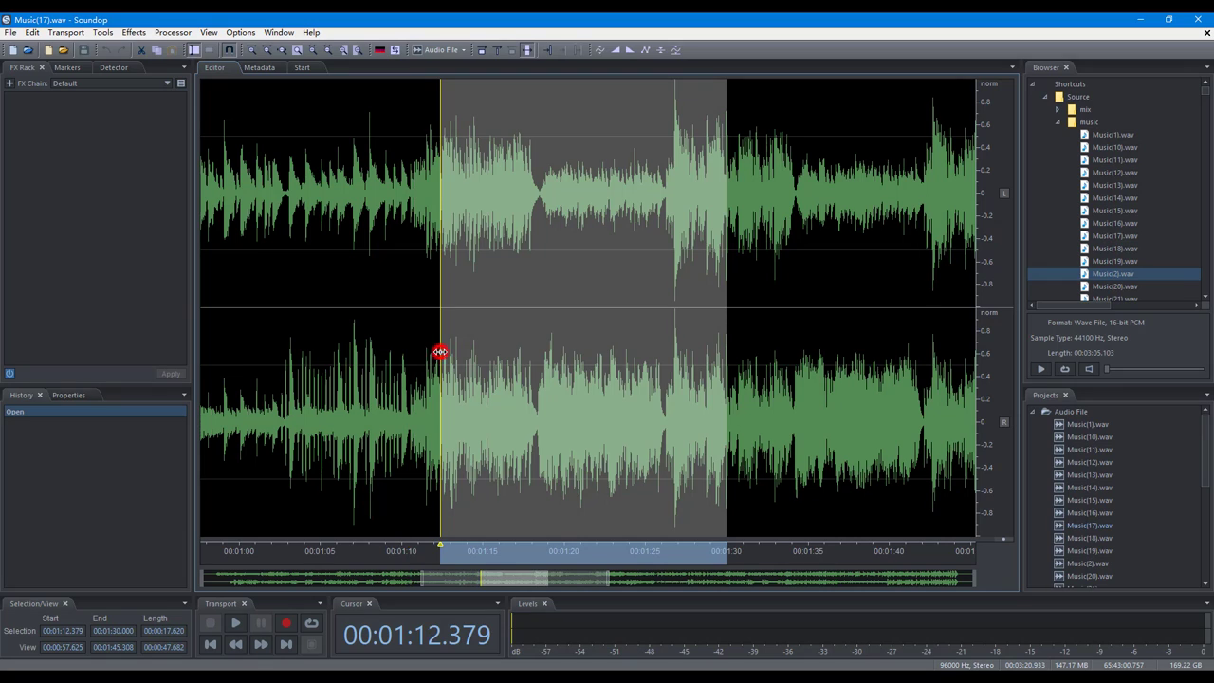
pyautogui.click(681, 381)
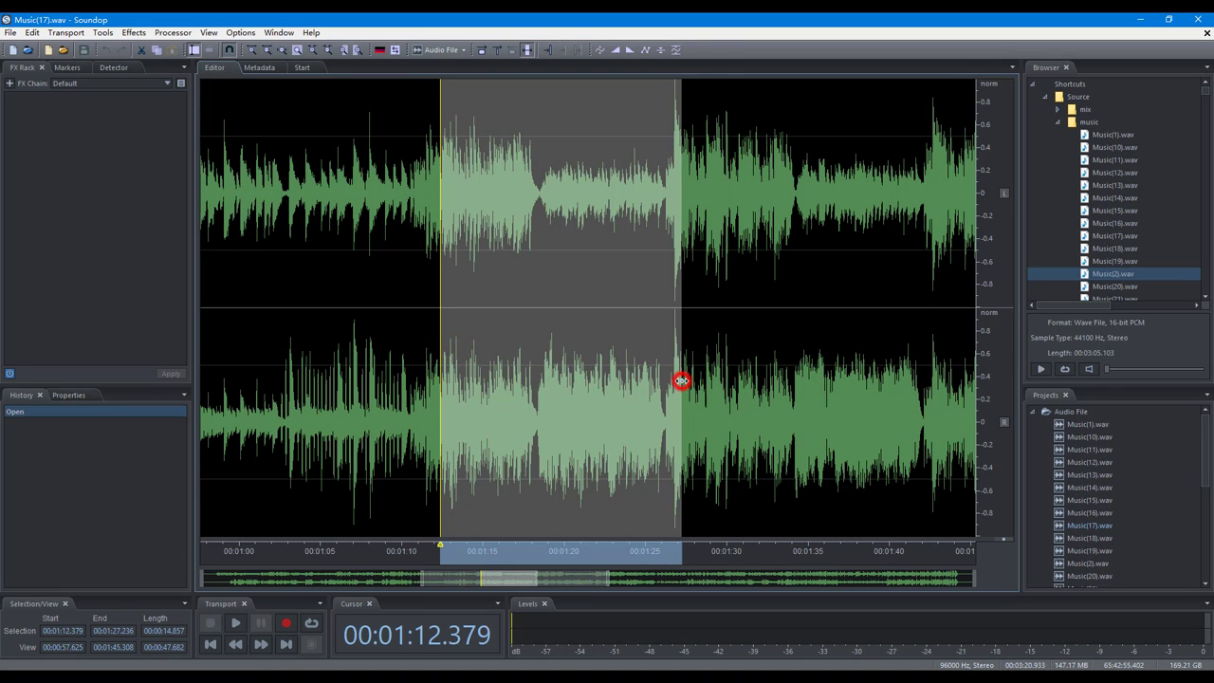
# - Clear the range selection by placing the cursor in the waveform at about 00:01:17.202
pyautogui.click(518, 353)
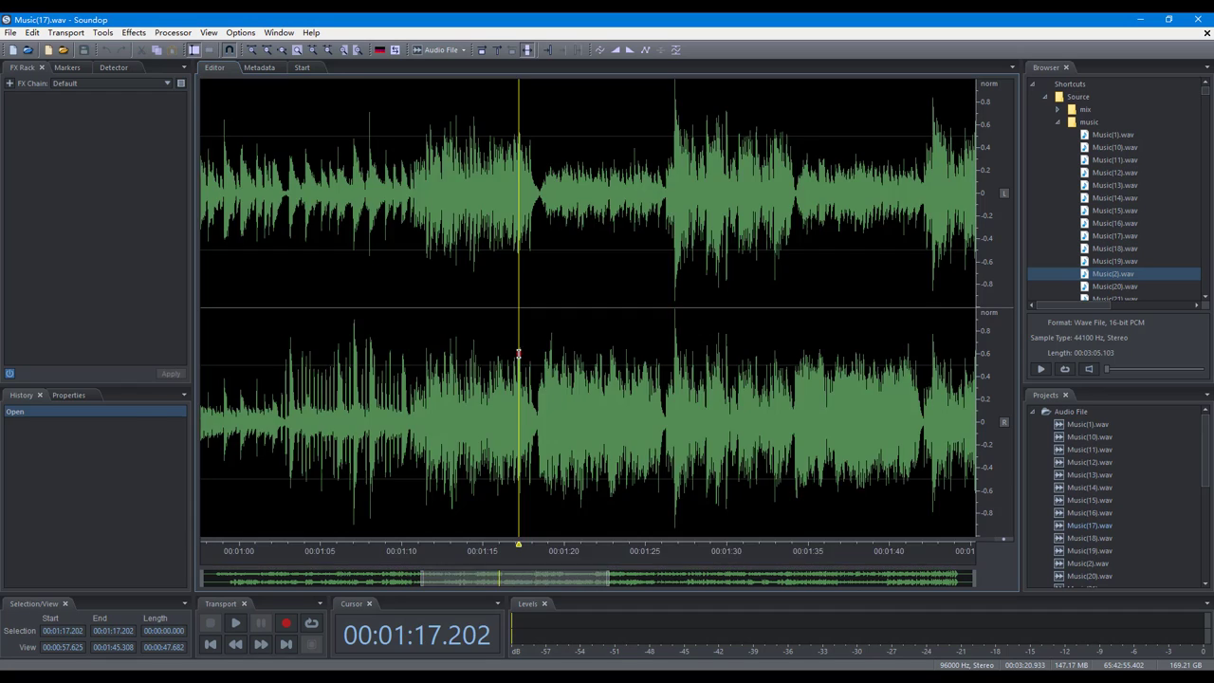
pyautogui.doubleClick(518, 353)
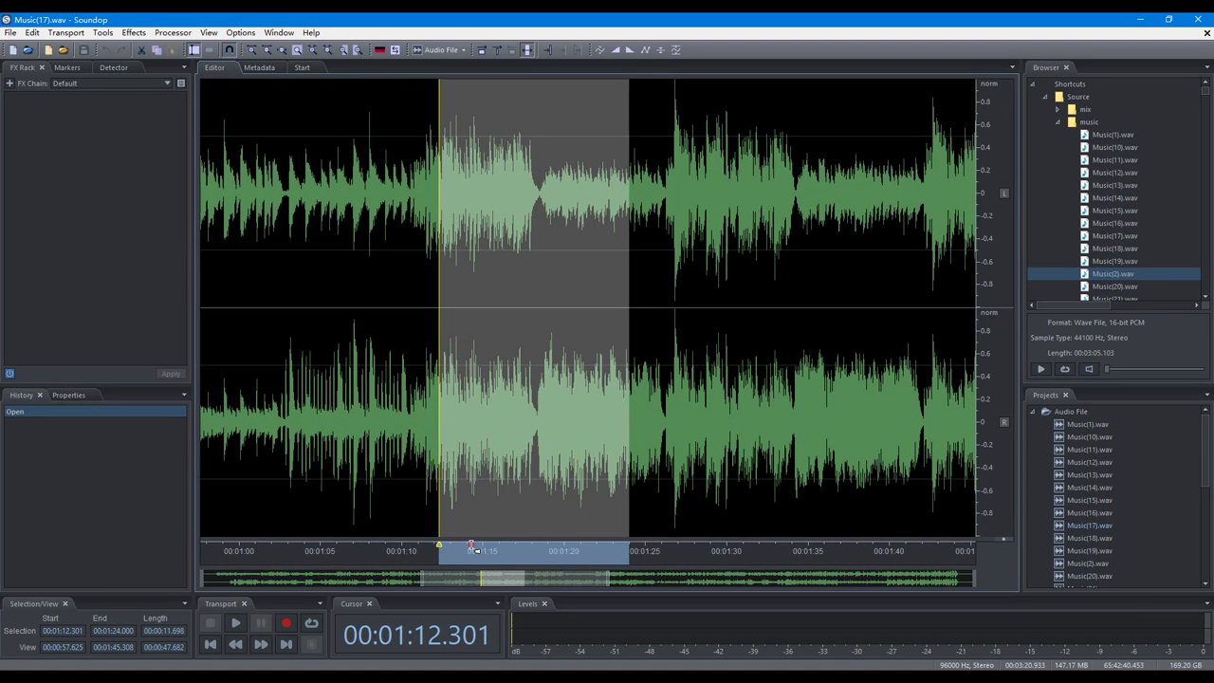
# - On the time ruler, move the cursor to about 00:01:19.574 and widen the selection, starting it at 00:01:10.000 and extending its end
pyautogui.moveTo(471, 548); pyautogui.dragTo(560, 554)
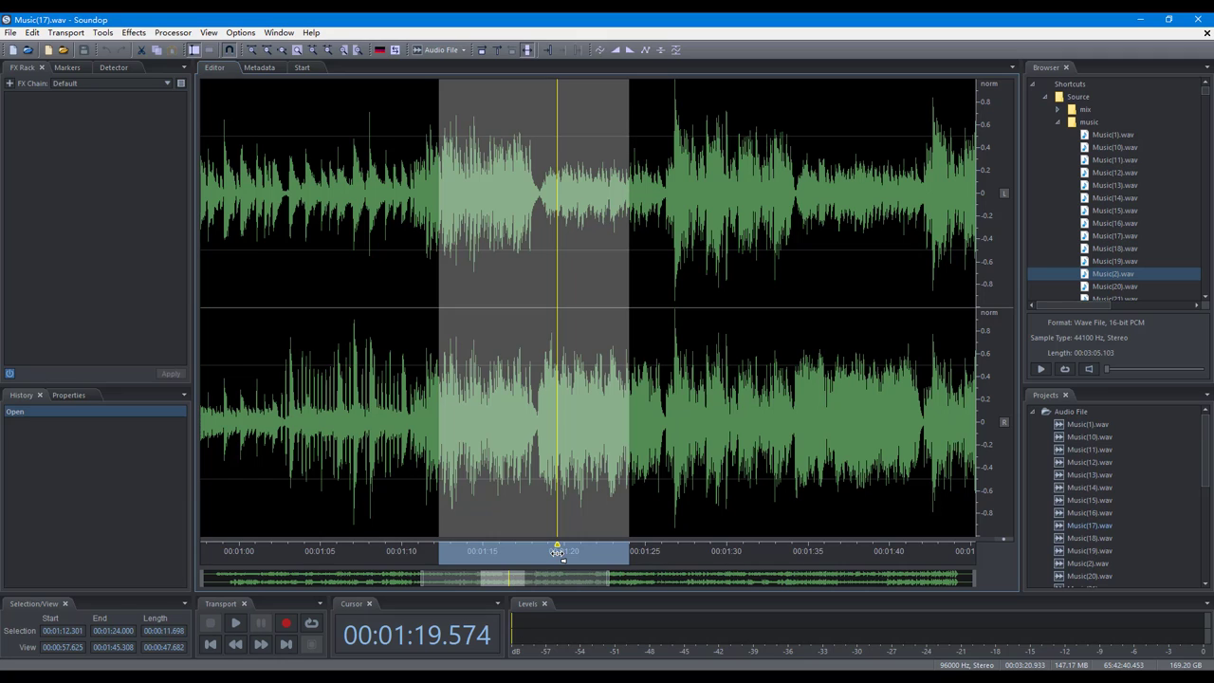
pyautogui.moveTo(438, 552); pyautogui.dragTo(400, 551)
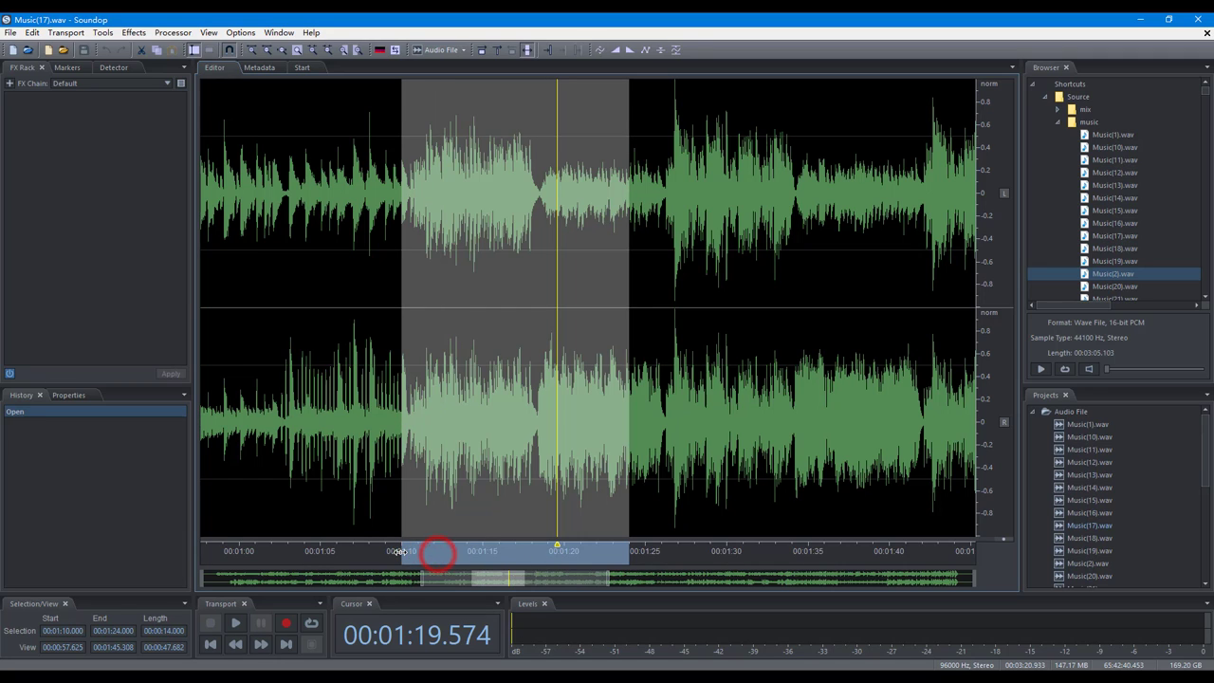
pyautogui.moveTo(629, 560); pyautogui.dragTo(662, 561)
pyautogui.moveTo(529, 553); pyautogui.dragTo(624, 569)
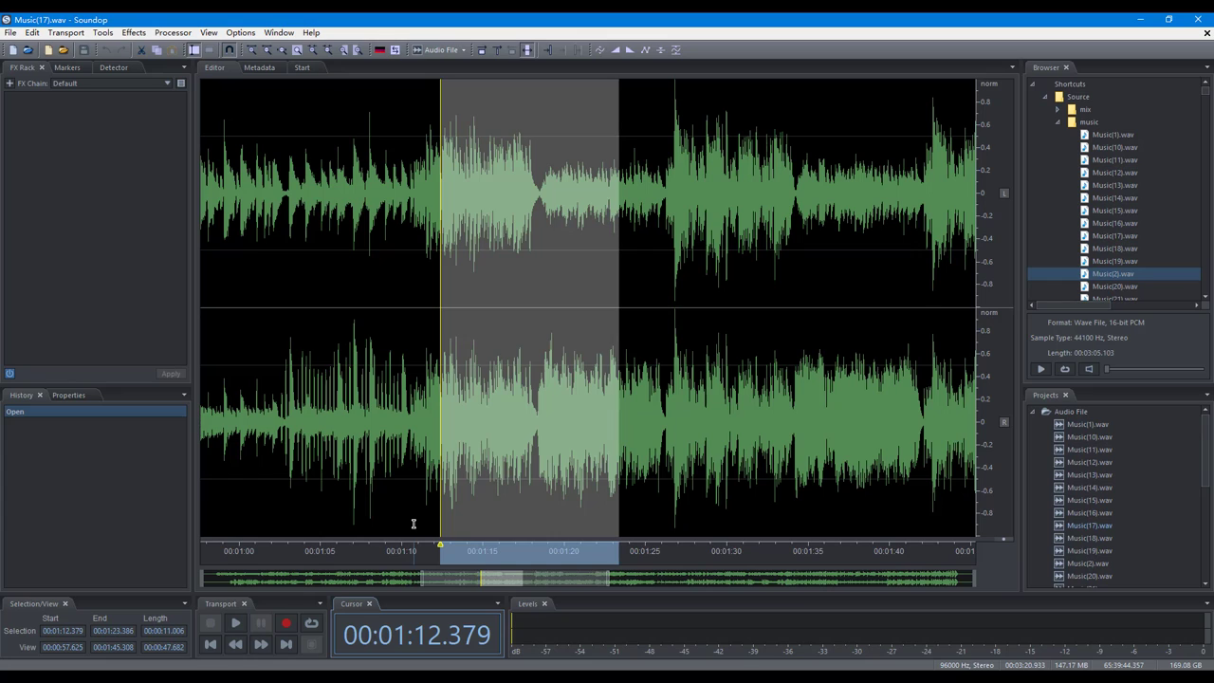
# - Set the cursor position to 1:00 by entering the exact time
pyautogui.click(405, 632)
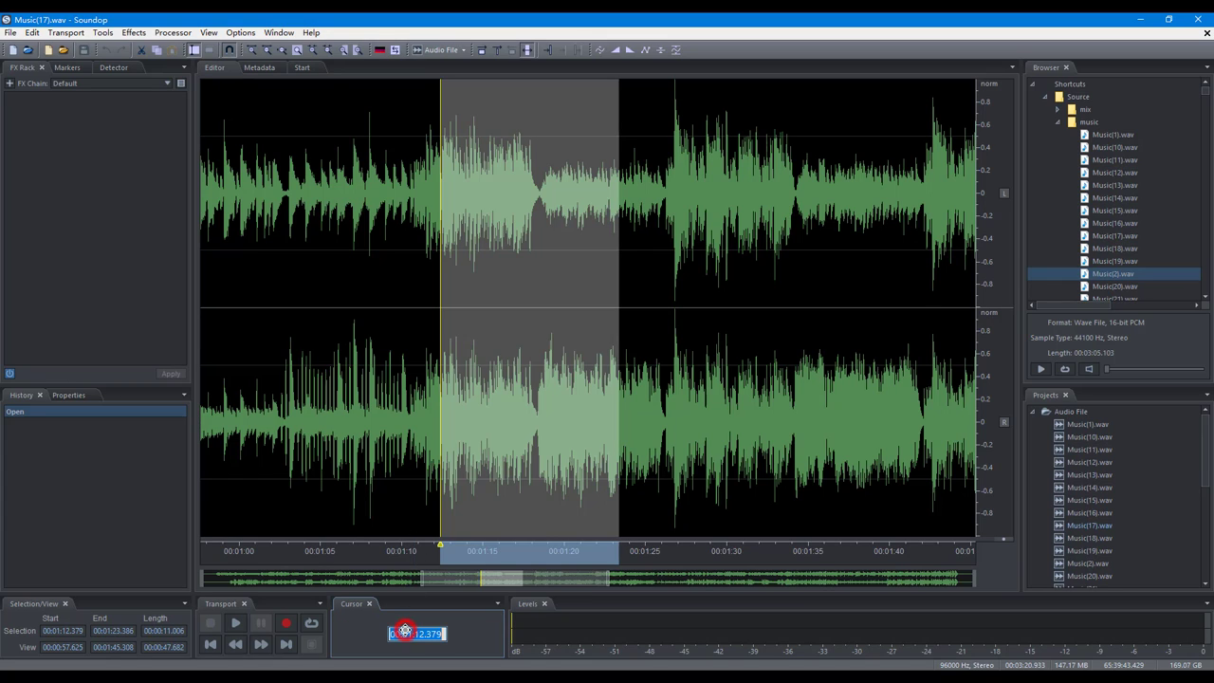
pyautogui.write('1:00')
pyautogui.press('Return')
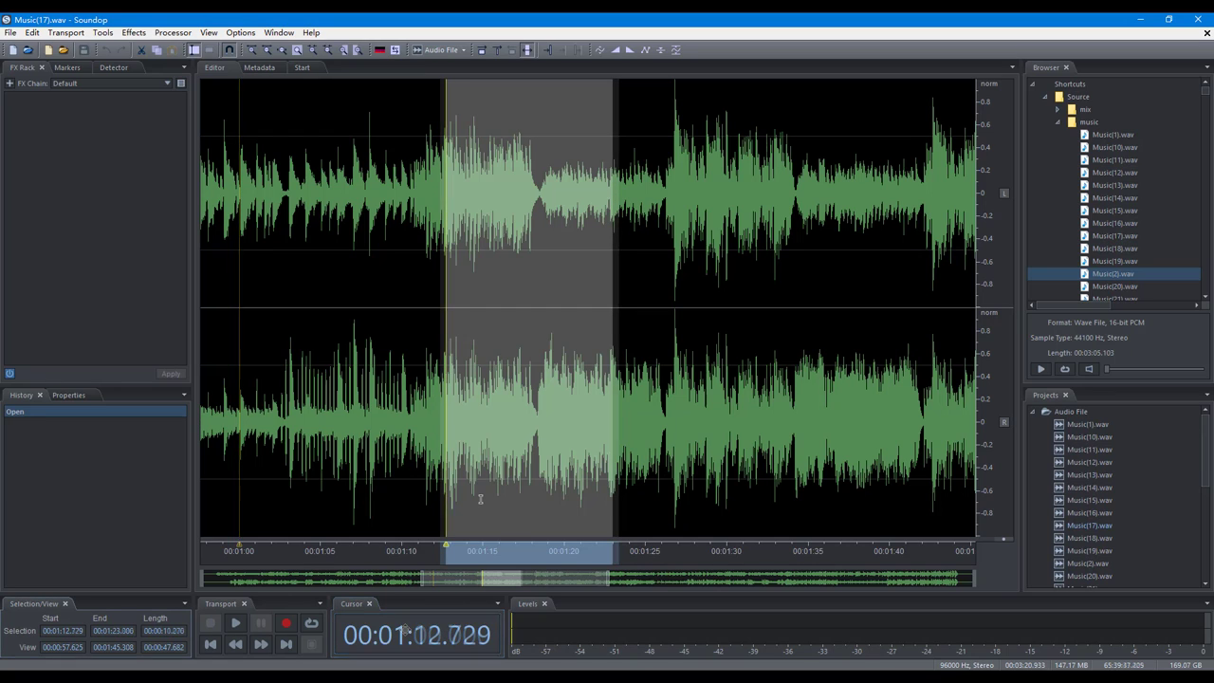
# - Set the selection's start time to 1:00
pyautogui.click(66, 631)
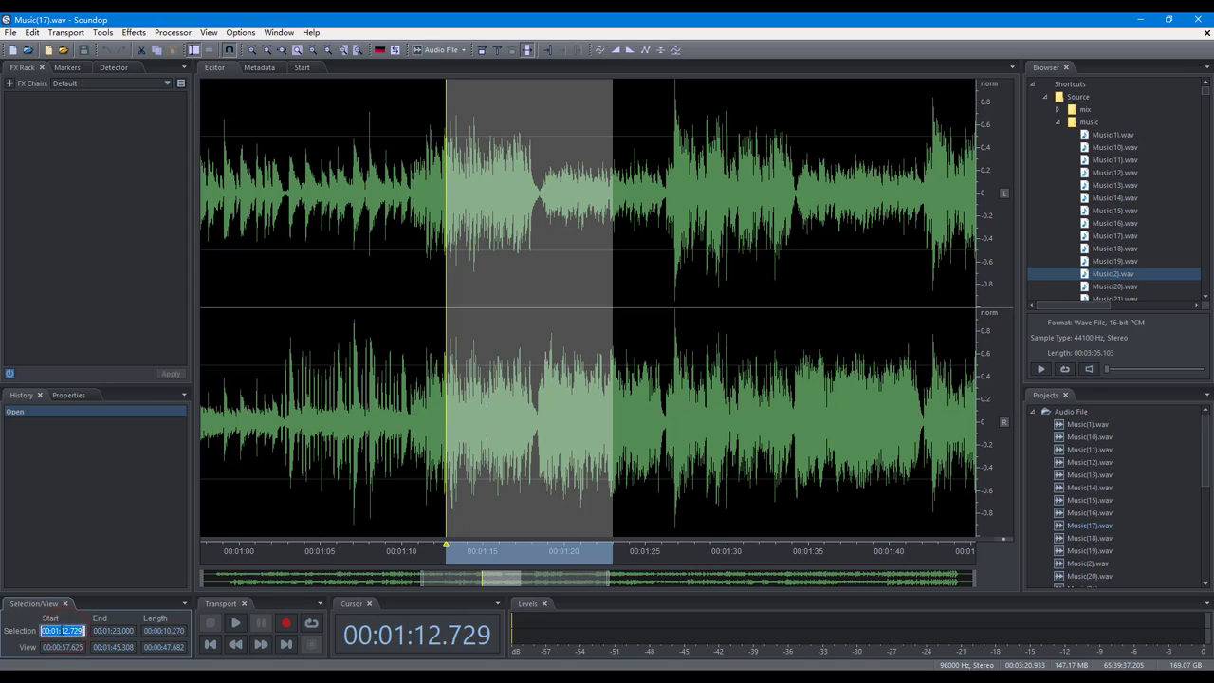
pyautogui.write('1:00')
pyautogui.press('Return')
# - Place the cursor at about 00:01:20.274 and nudge it backward and forward along the waveform
pyautogui.click(568, 358)
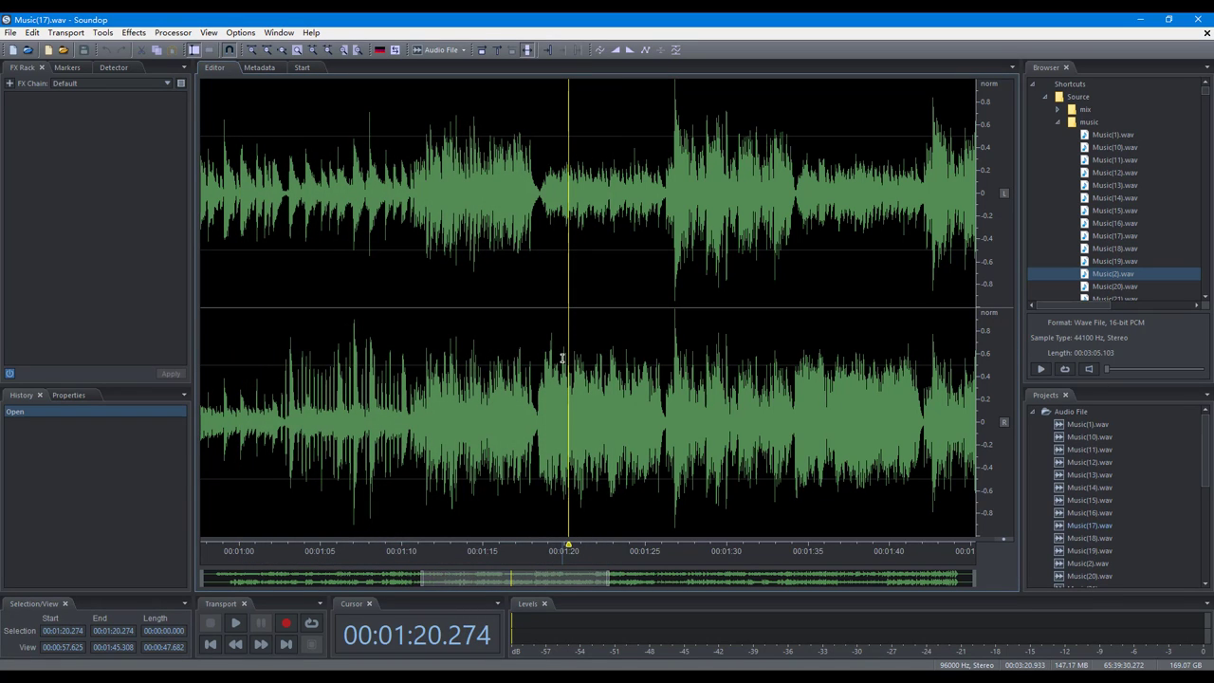
pyautogui.press('Left')
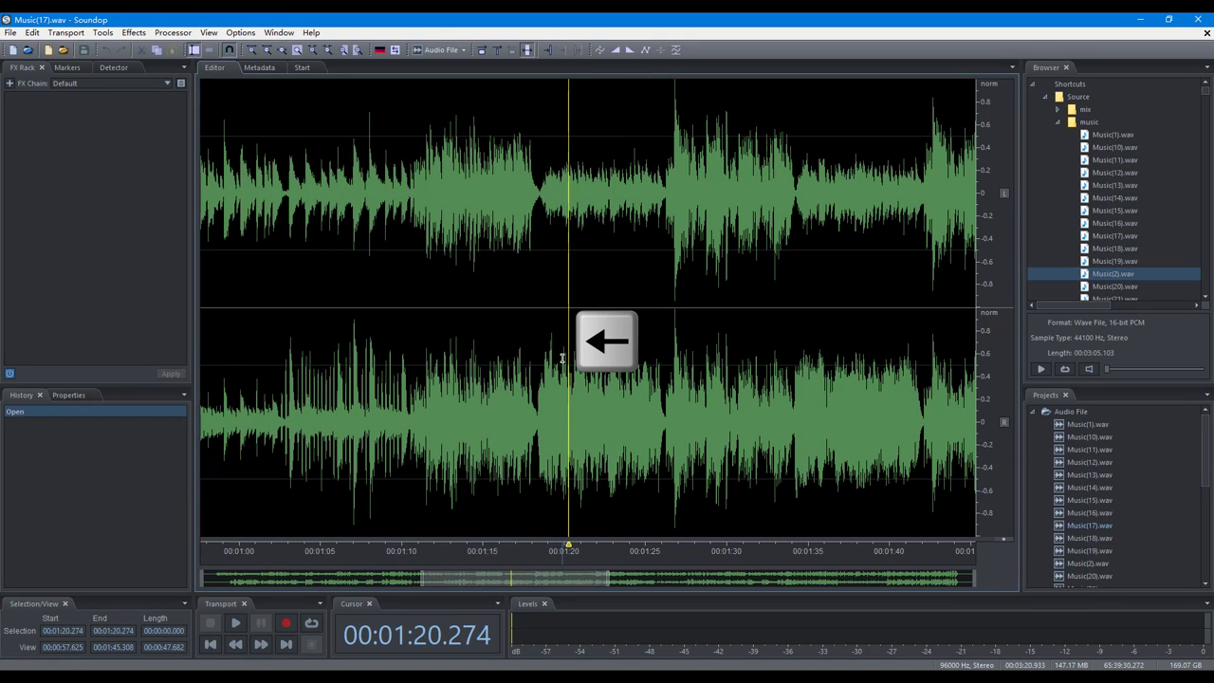
pyautogui.press('Right')
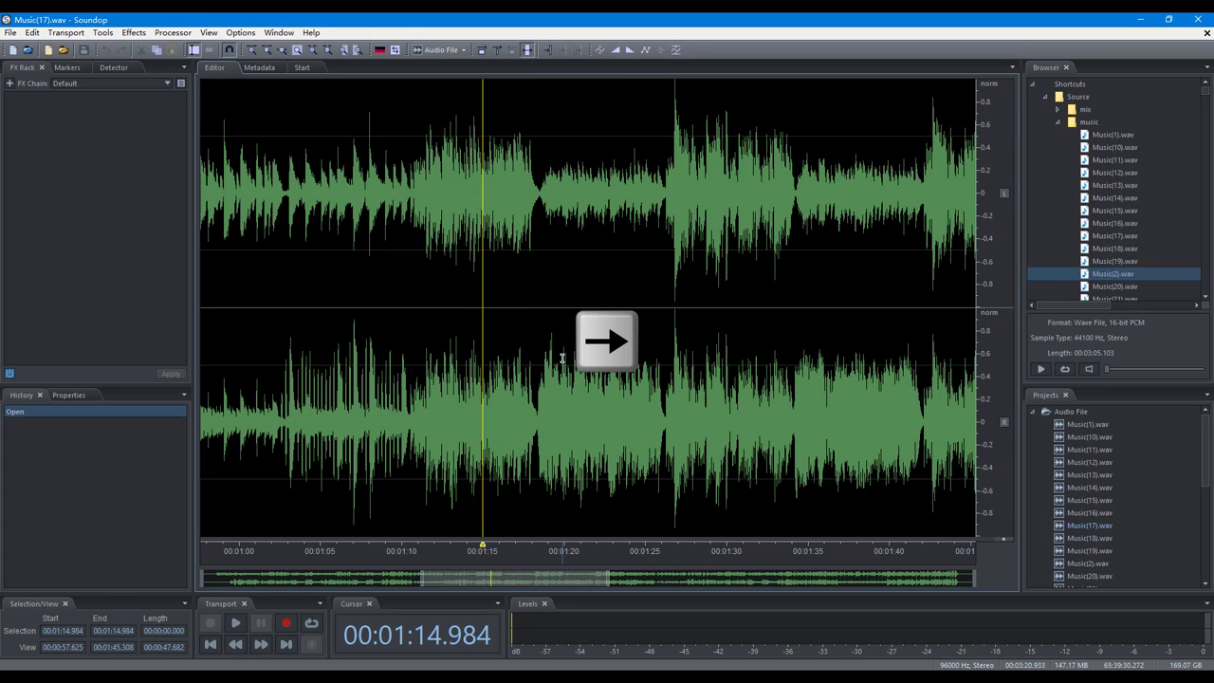
pyautogui.press('Right')
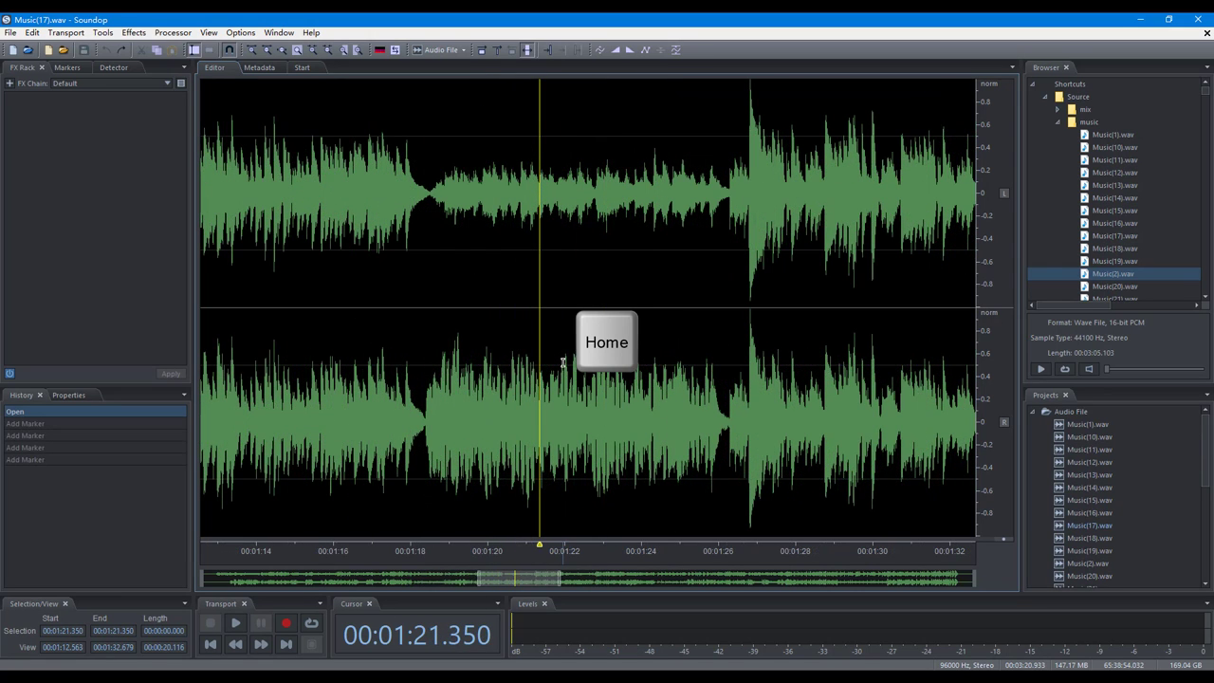
# - Jump the cursor to the start and end of the file, and page it backward and forward by one view
pyautogui.press('Home')
pyautogui.press('End')
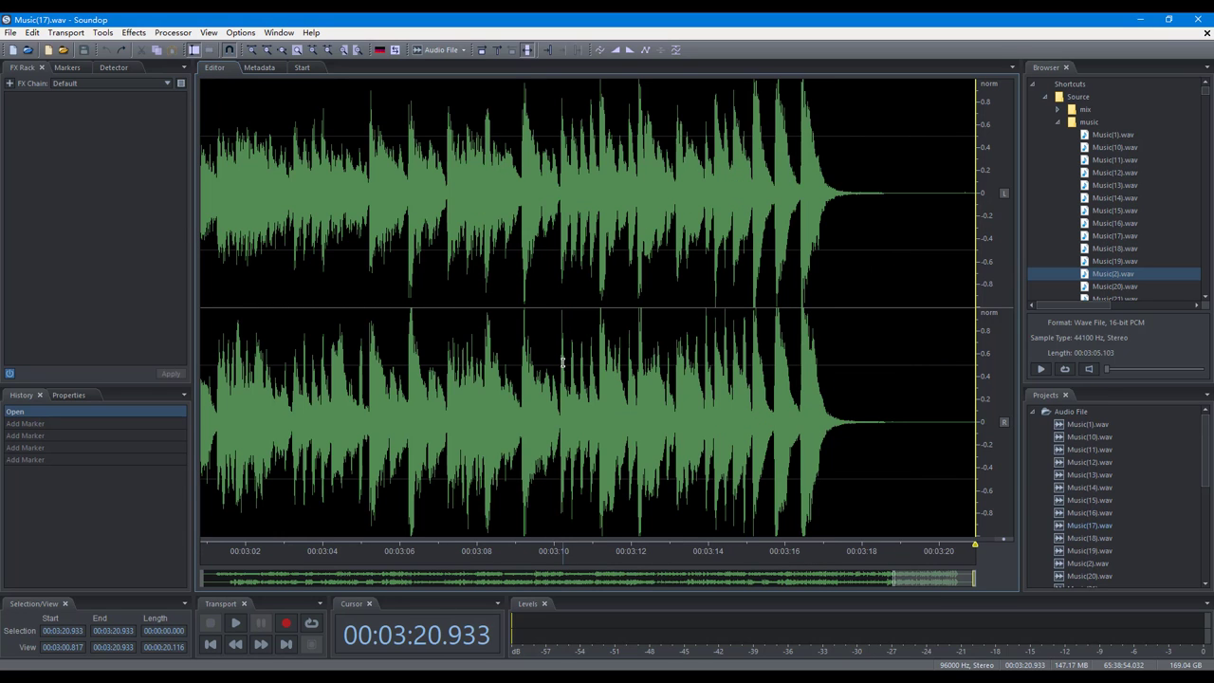
pyautogui.press('pageup')
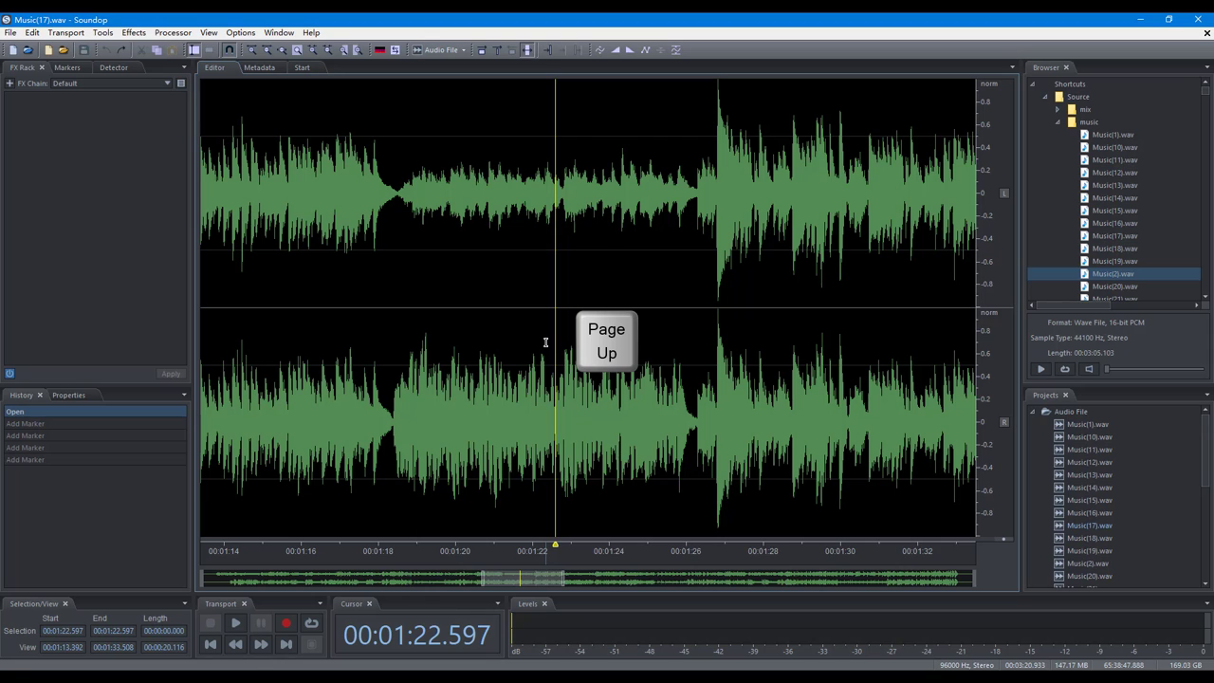
pyautogui.press('pageup')
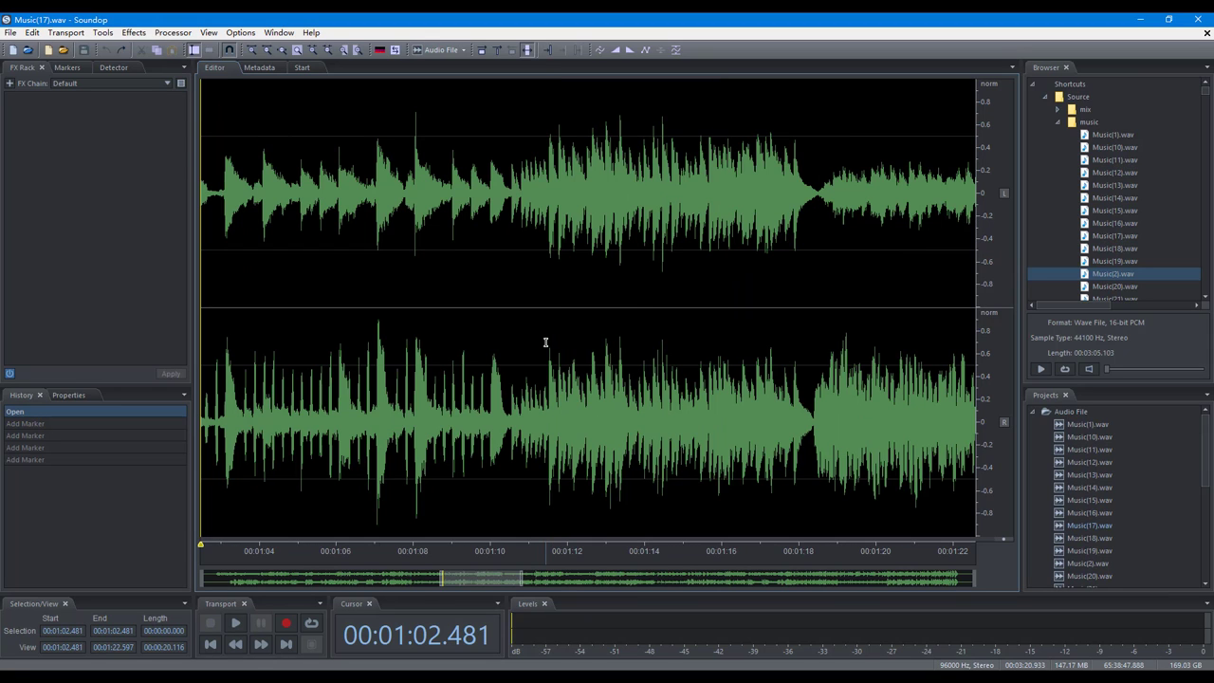
pyautogui.press('pagedown')
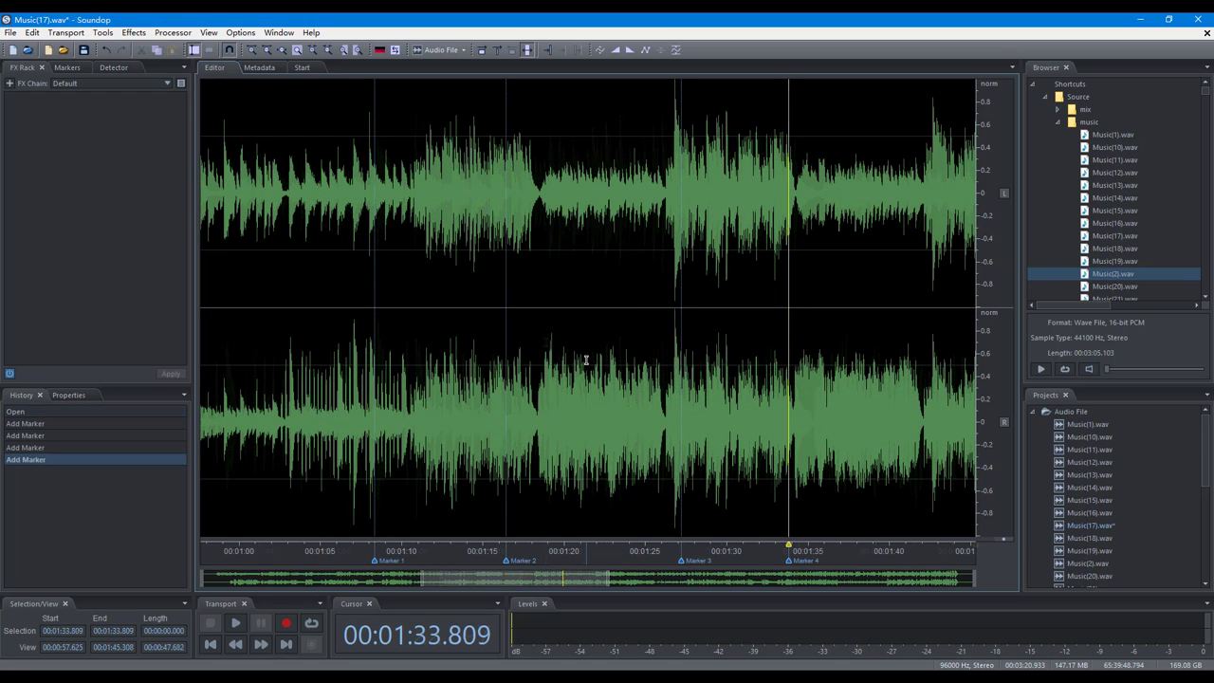
# - Jump the cursor back two markers to Marker 2, and forward again by two markers
pyautogui.hotkey('ctrl', 'Left')
pyautogui.hotkey('ctrl', 'Left')
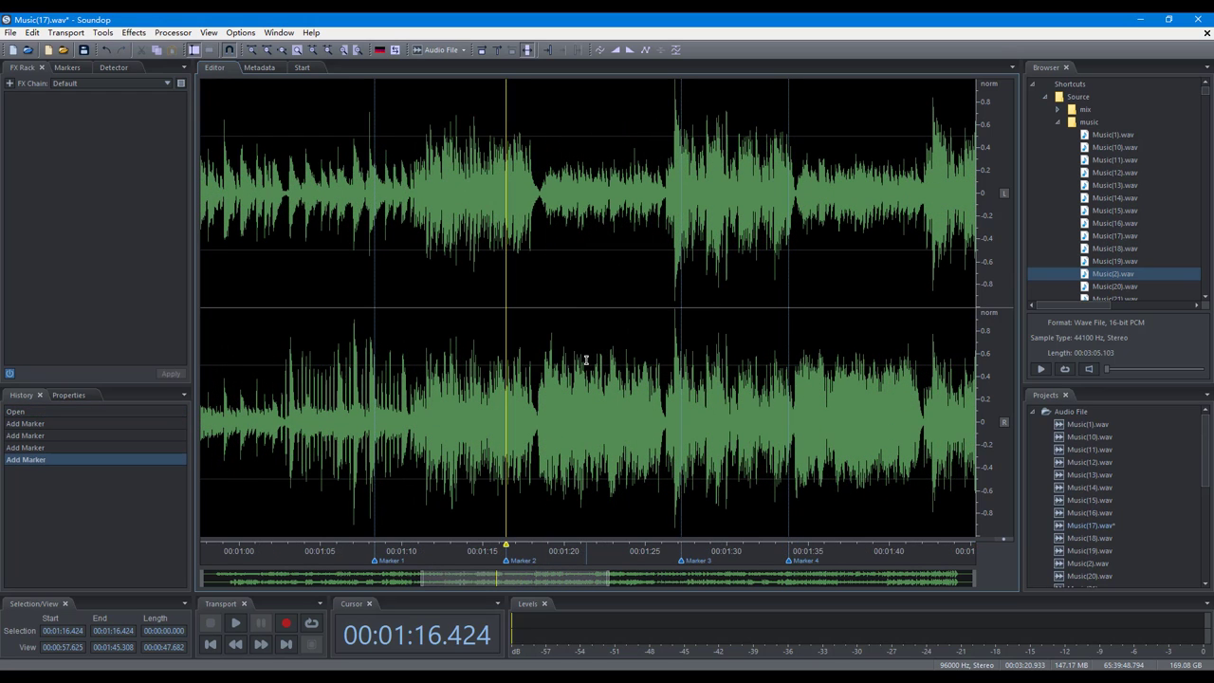
pyautogui.hotkey('ctrl', 'Right')
pyautogui.hotkey('ctrl', 'Right')
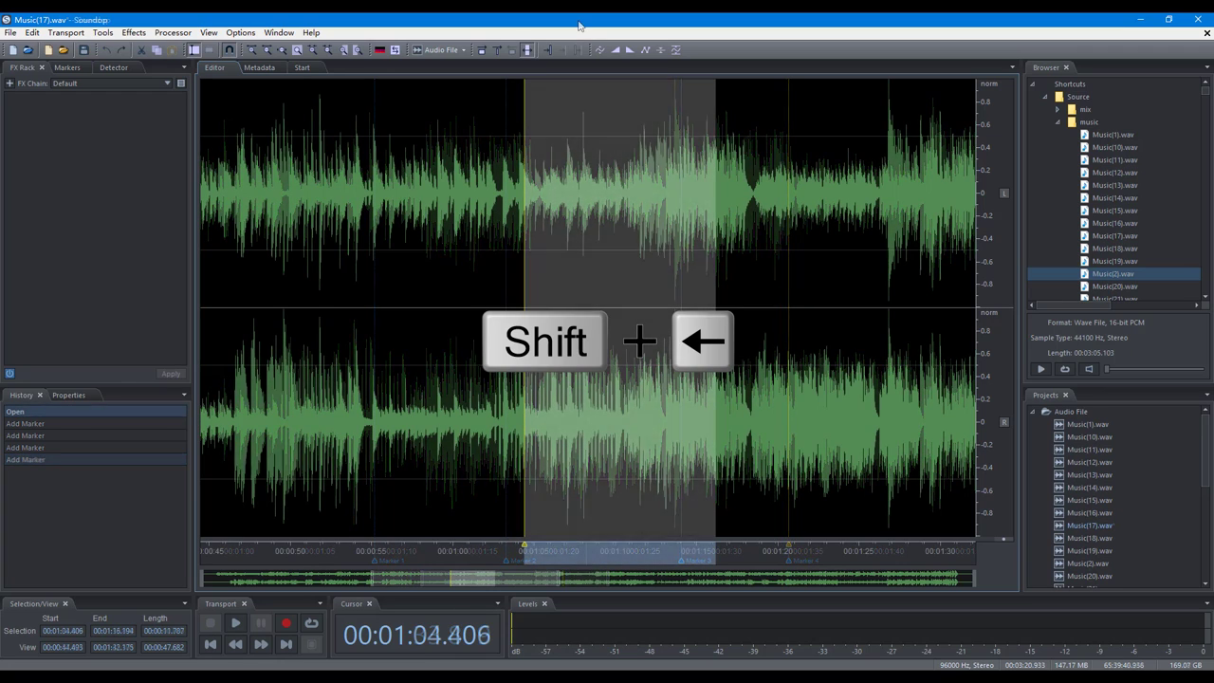
# - Nudge the selection's start edge earlier and later to about 00:01:04.406, and its end edge earlier and later
pyautogui.hotkey('shift', 'Left')
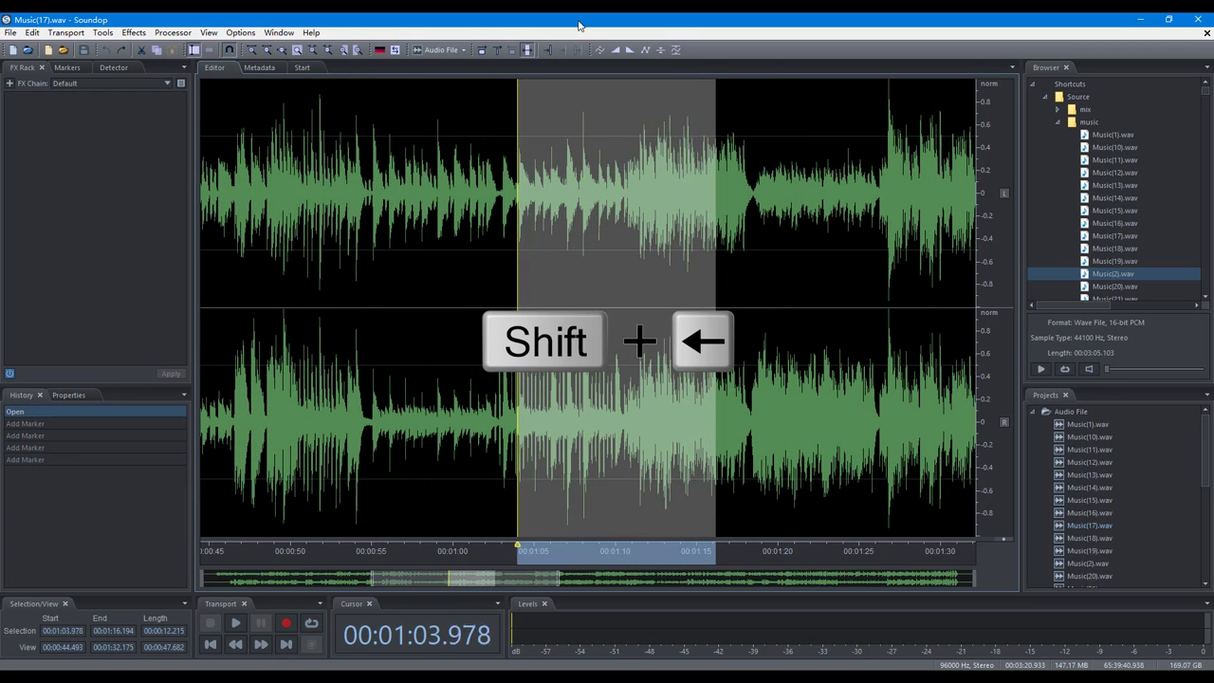
pyautogui.hotkey('shift', 'Right')
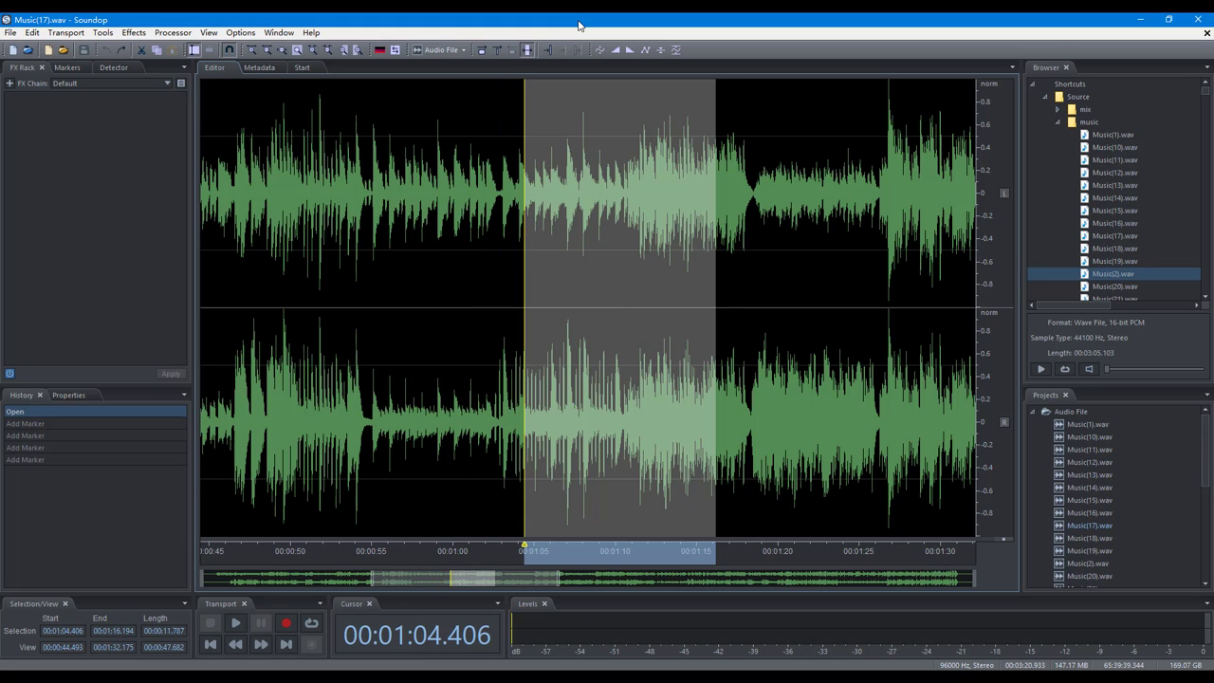
pyautogui.hotkey('ctrl', 'shift', 'Left')
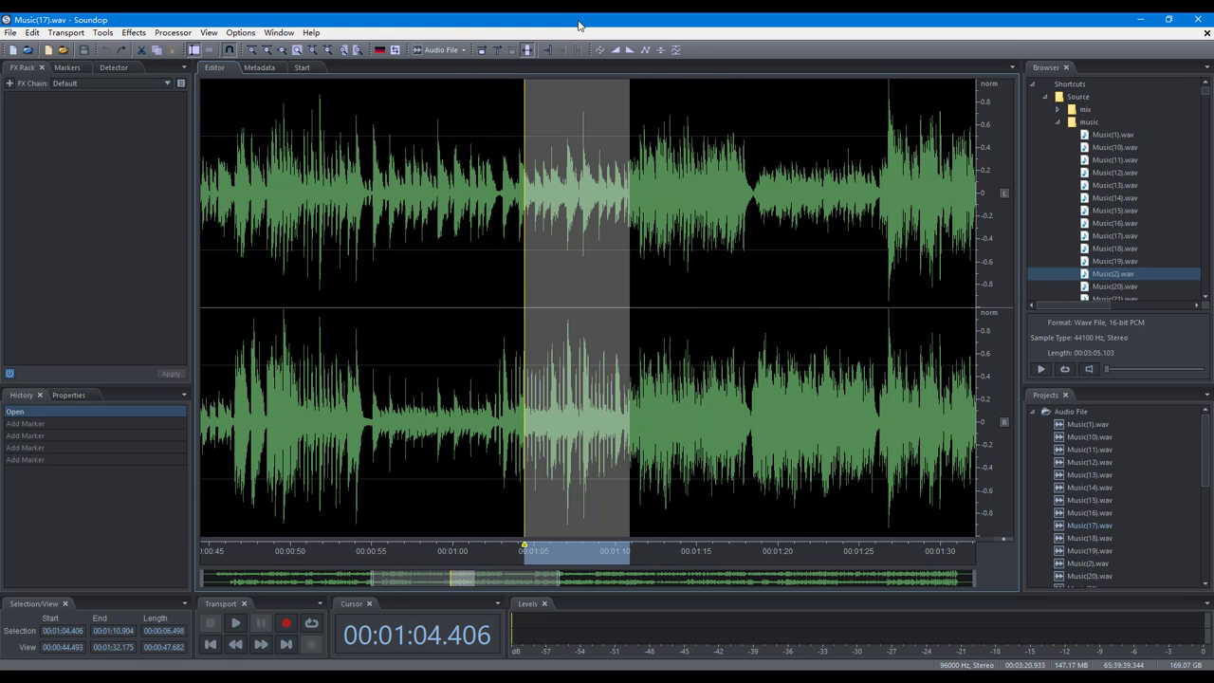
pyautogui.hotkey('ctrl', 'shift', 'Right')
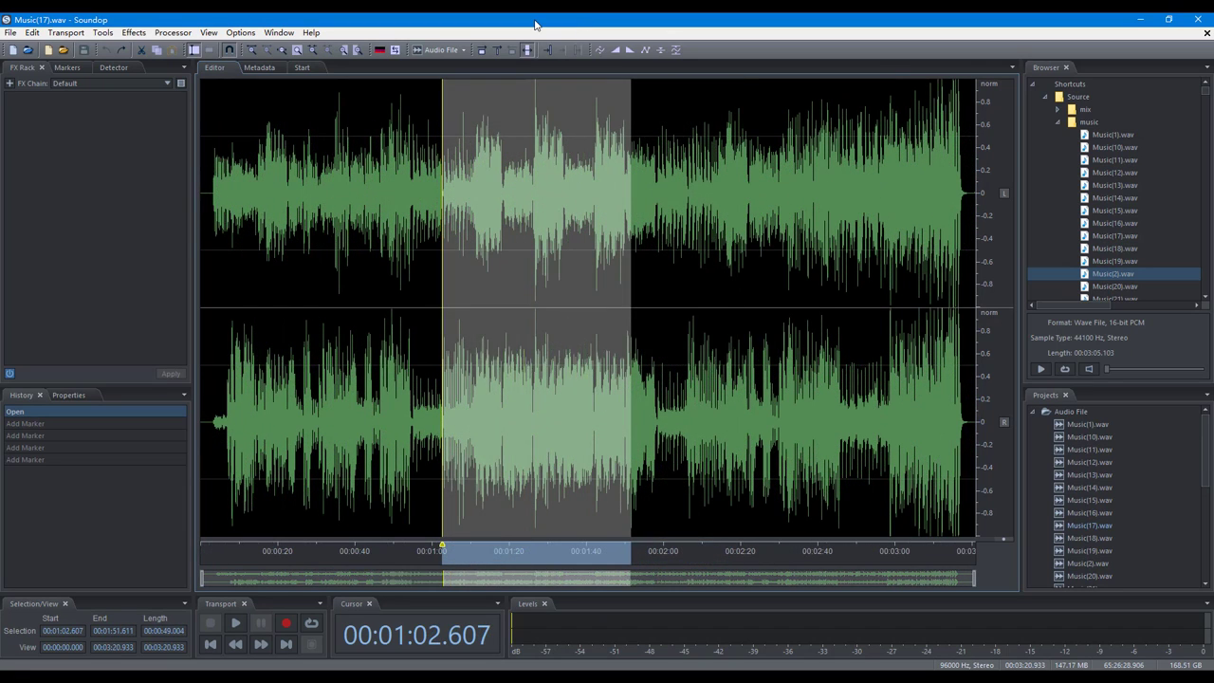
# - Move the selection's start edge to the beginning and end of the file, and do the same with its end edge
pyautogui.hotkey('shift', 'Home')
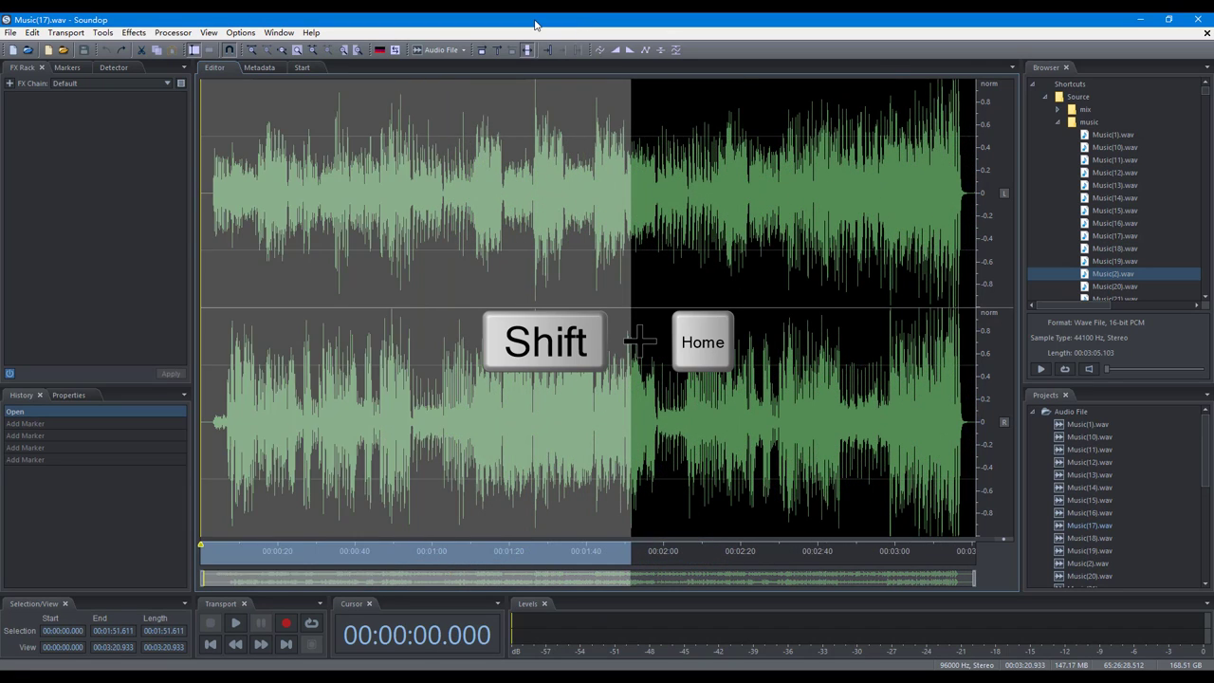
pyautogui.hotkey('shift', 'End')
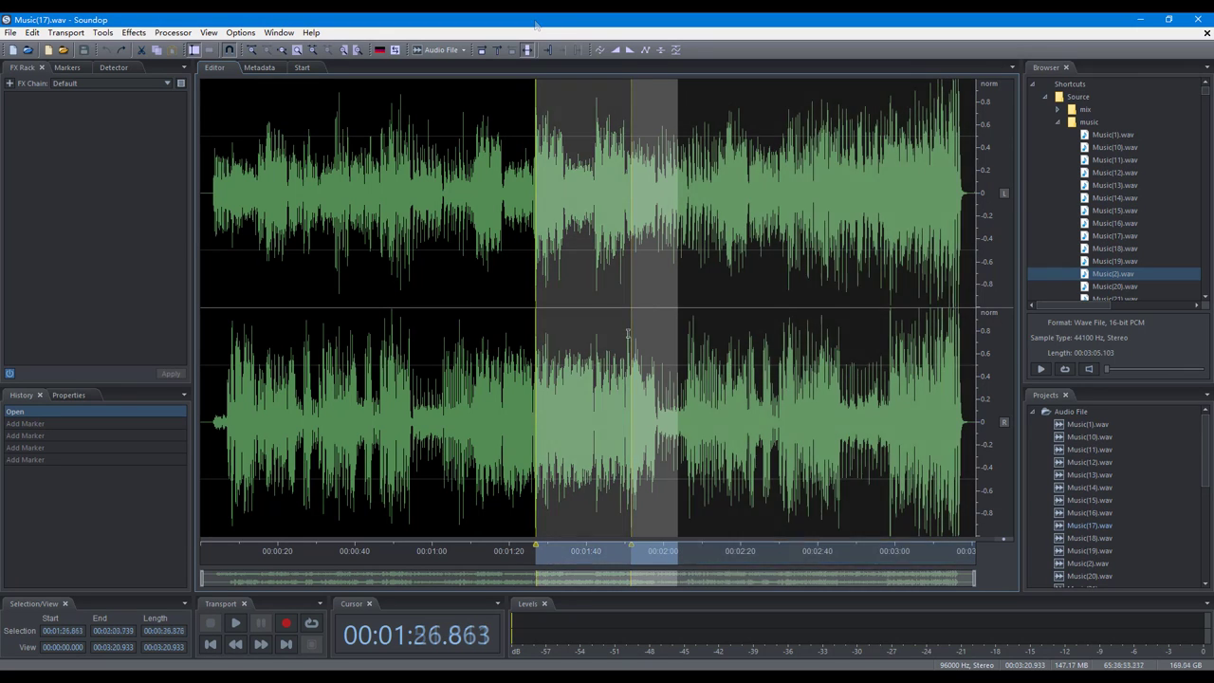
pyautogui.hotkey('ctrl', 'shift', 'Home')
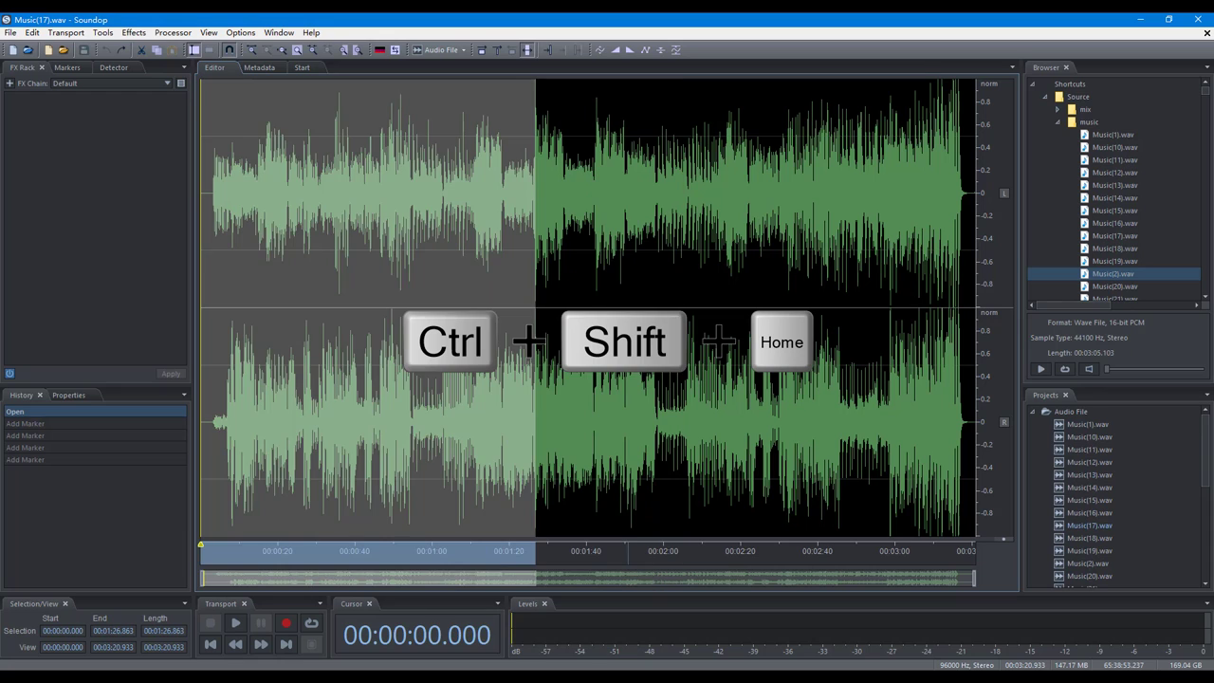
pyautogui.hotkey('ctrl', 'shift', 'End')
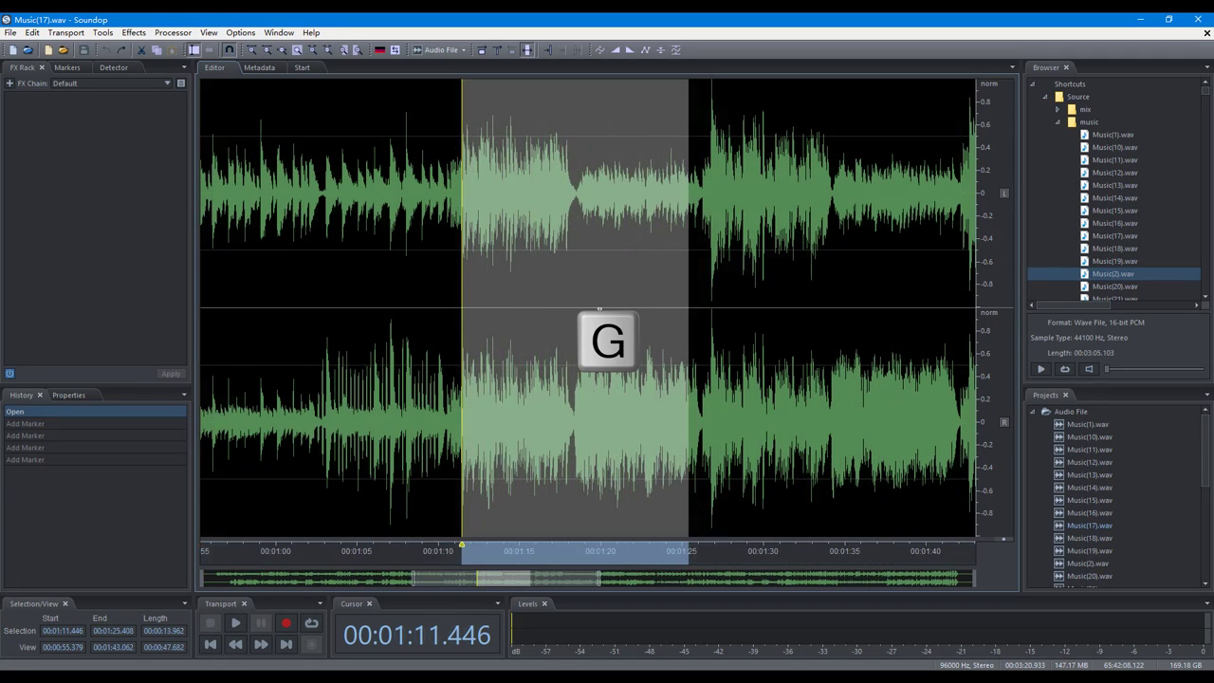
# - During playback, set the selection's start to about 00:01:11.786 and its end at the playback position
pyautogui.press('g')
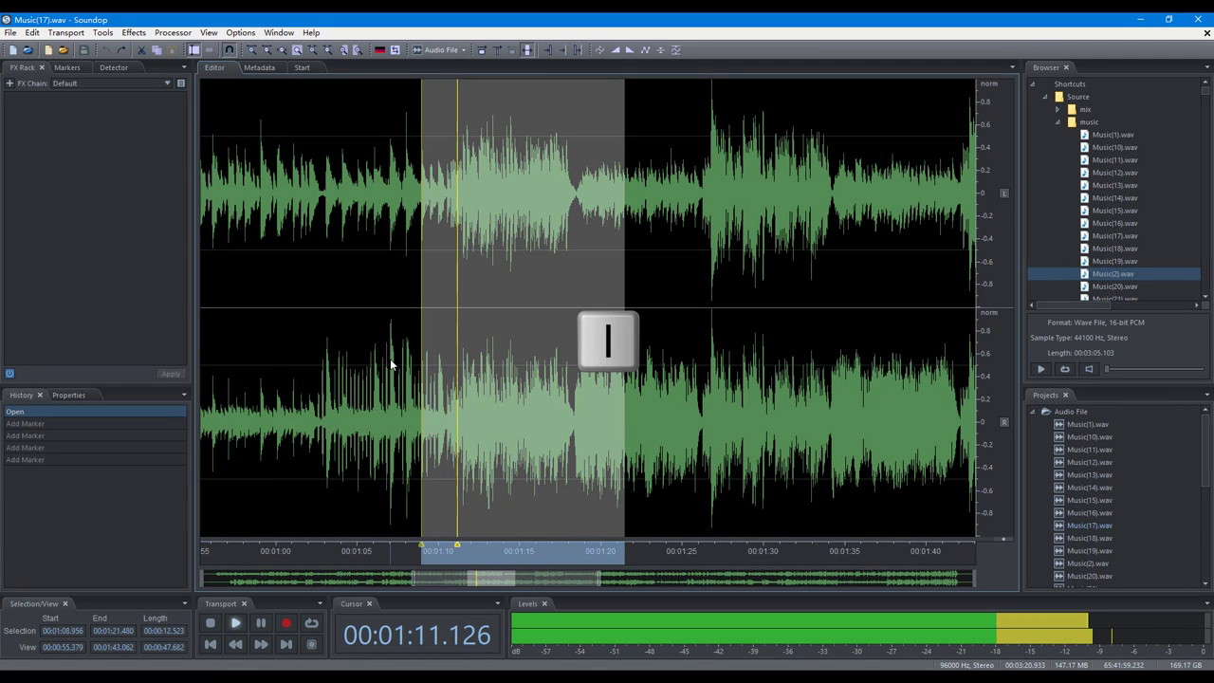
pyautogui.press('i')
pyautogui.press('o')
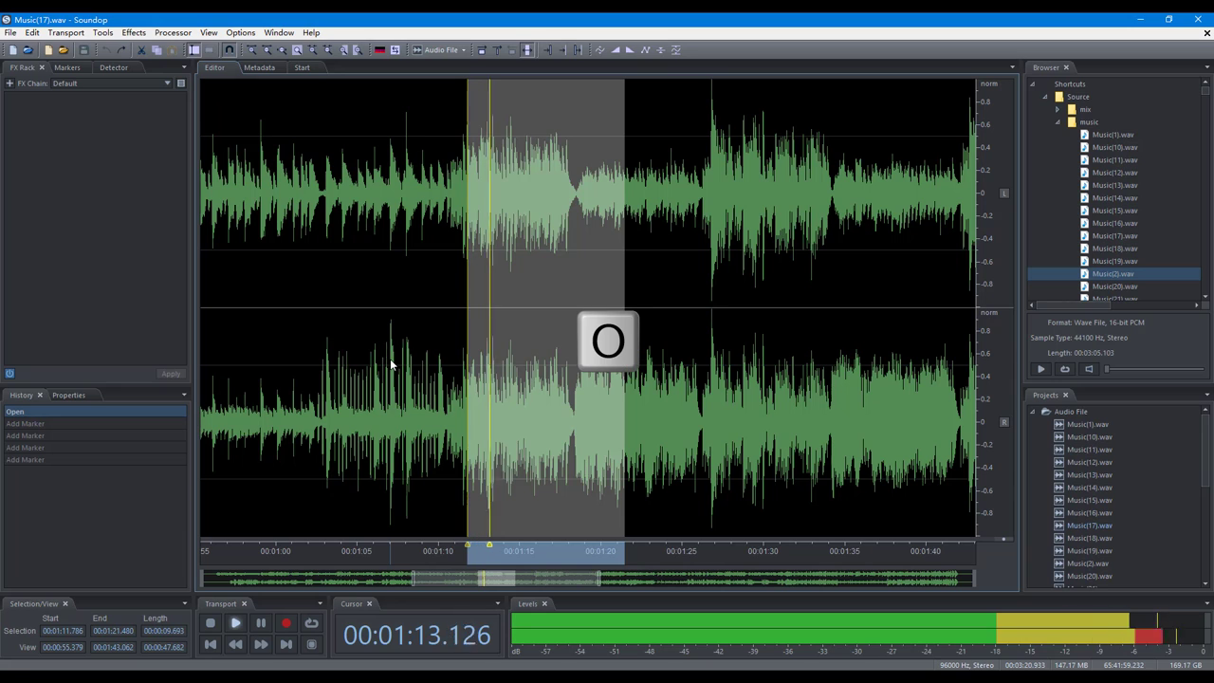
# - Set the selection's end at the playback position, about 00:01:14.606, and practise collapsing a selection to its start and to its end
pyautogui.press('o')
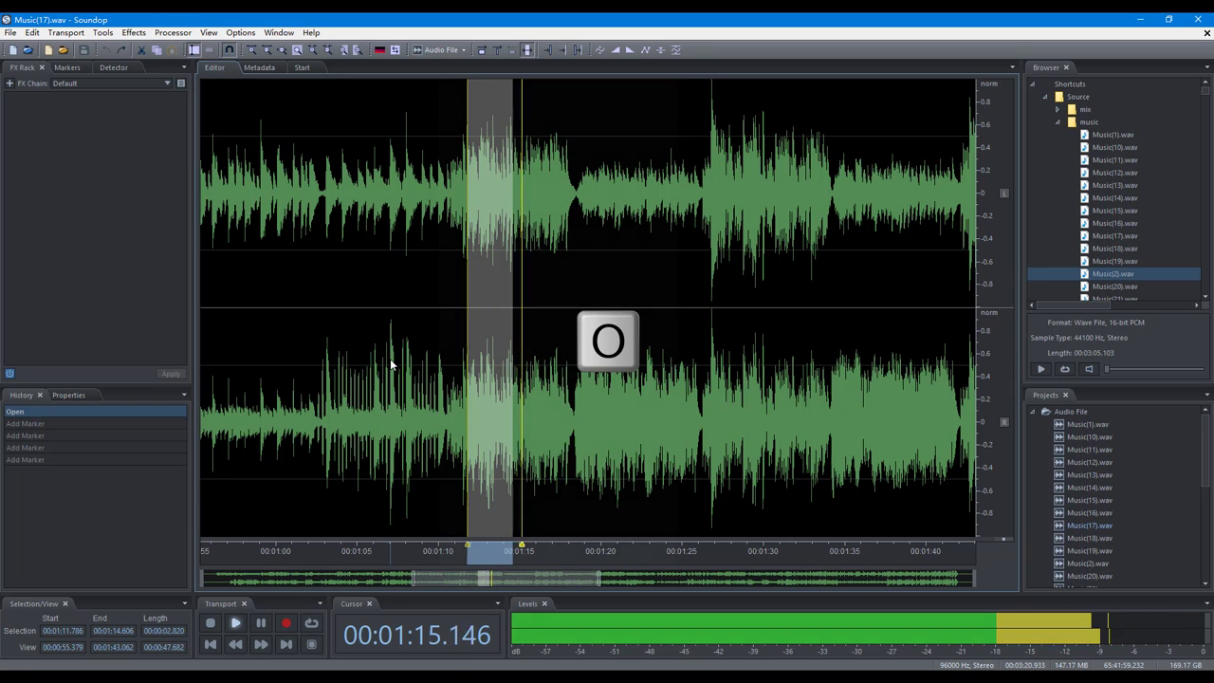
pyautogui.press('z')
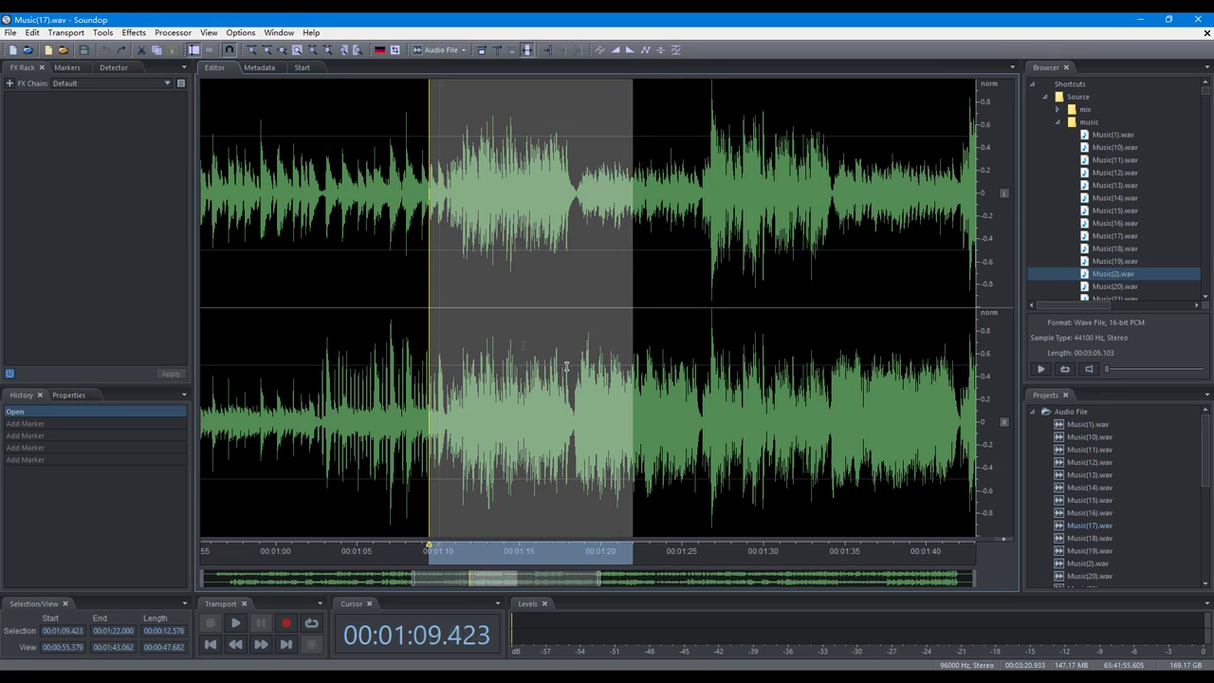
pyautogui.press('x')
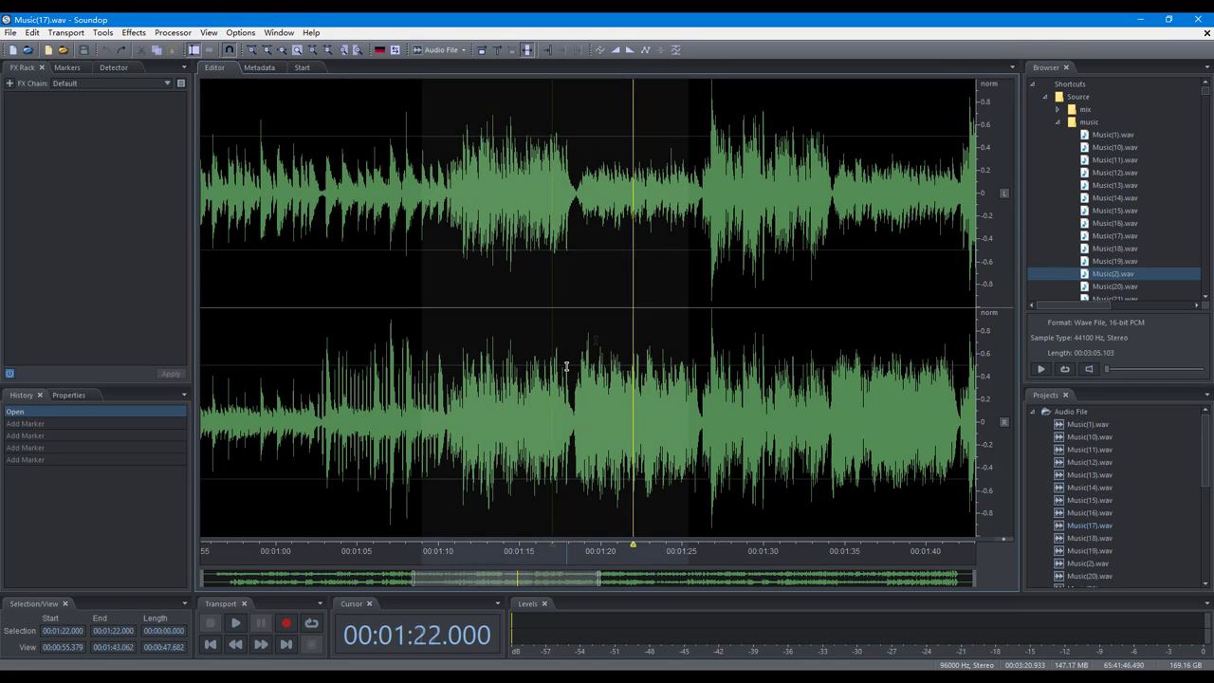
# - Move the cursor to the selection's start and to its end at 00:01:25.408, keeping the selection
pyautogui.press('q')
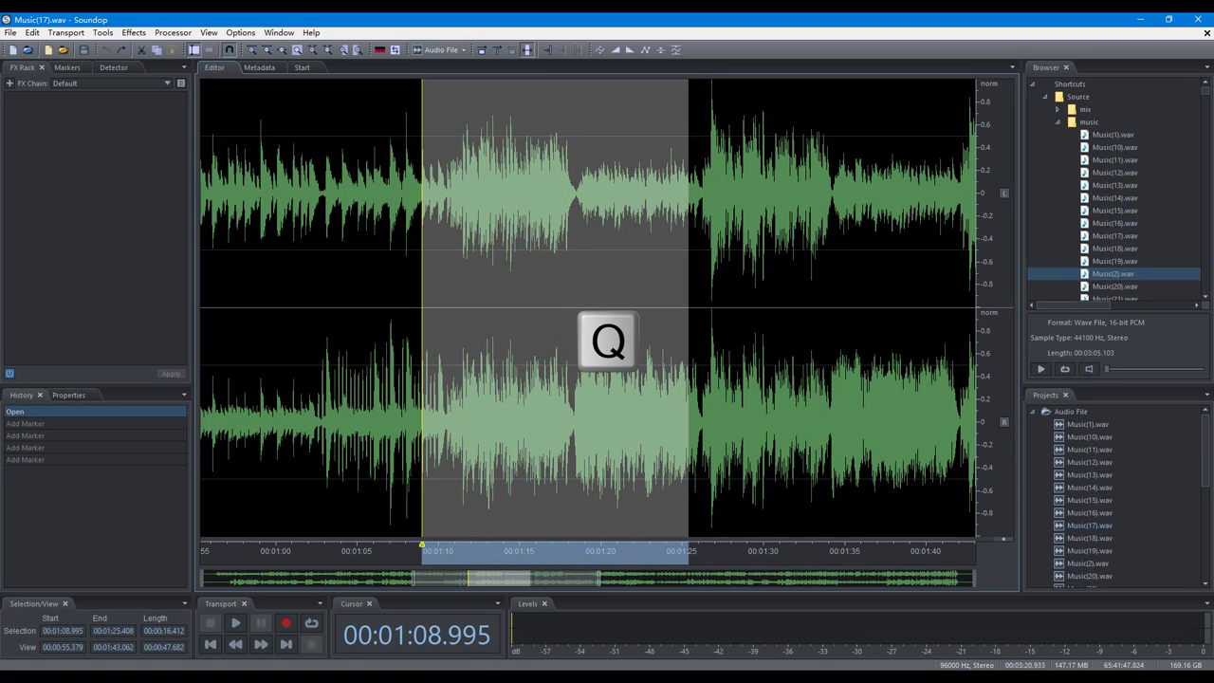
pyautogui.press('w')
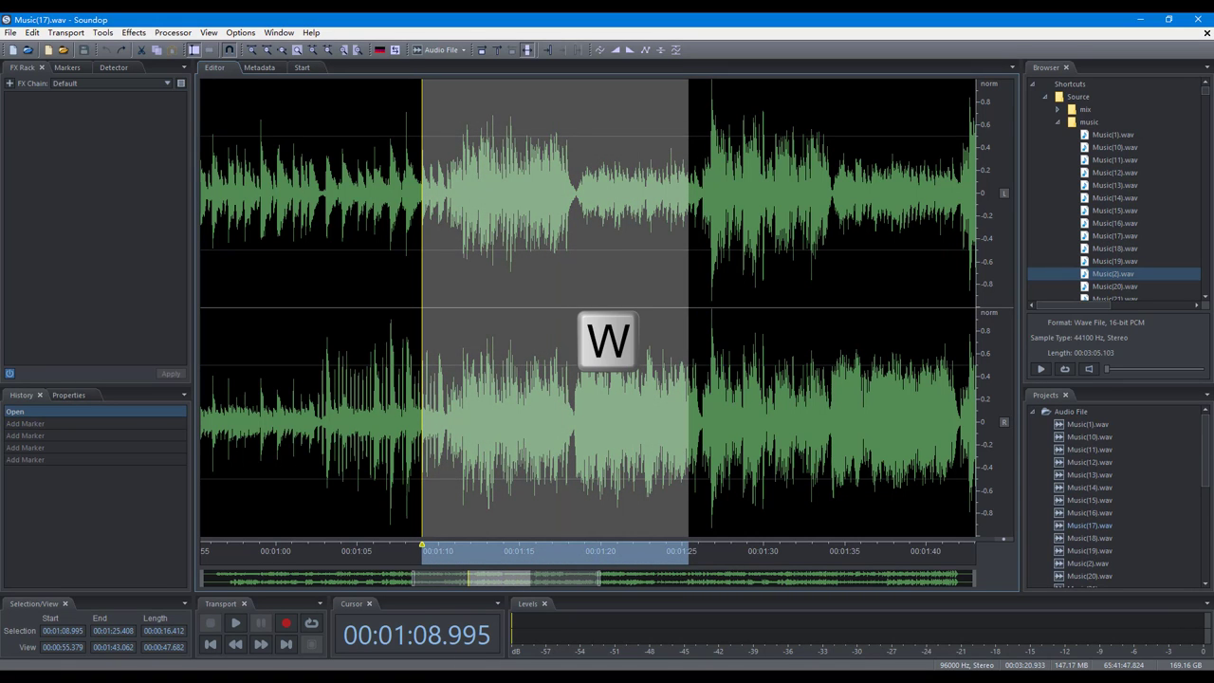
pyautogui.press('w')
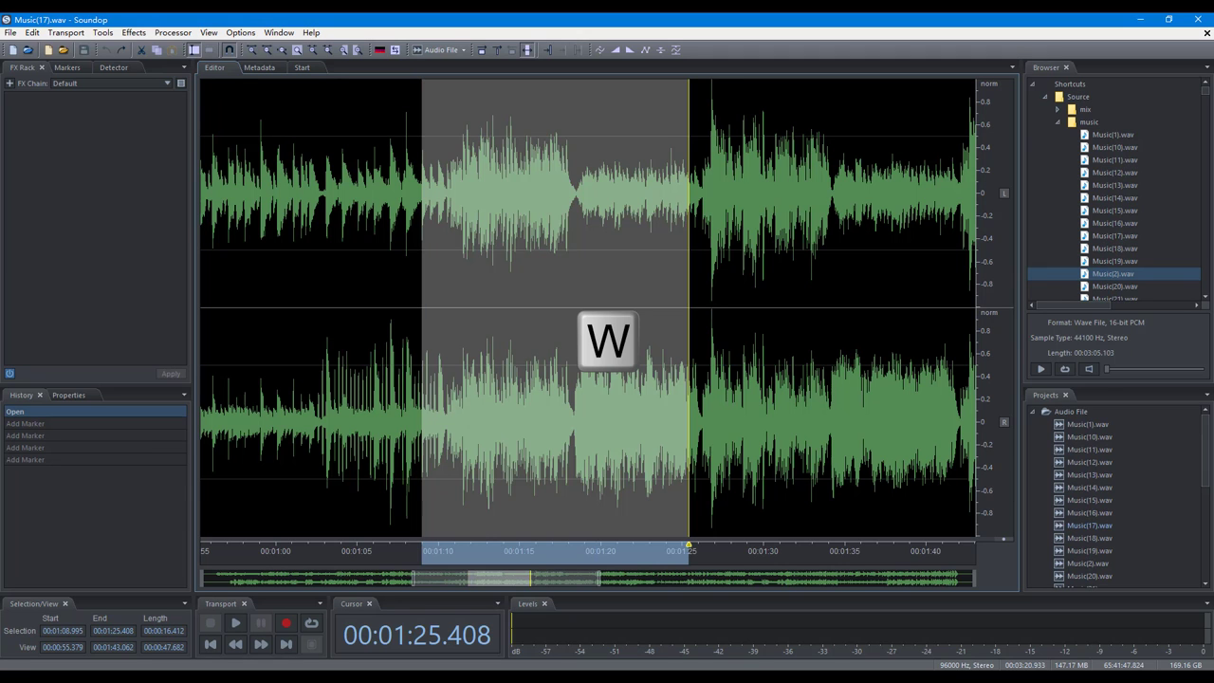
# - Place the cursor at about 00:01:09.644 in the waveform and set the cursor time to 1:30
pyautogui.hotkey('ctrl', 'j')
pyautogui.click(547, 489)
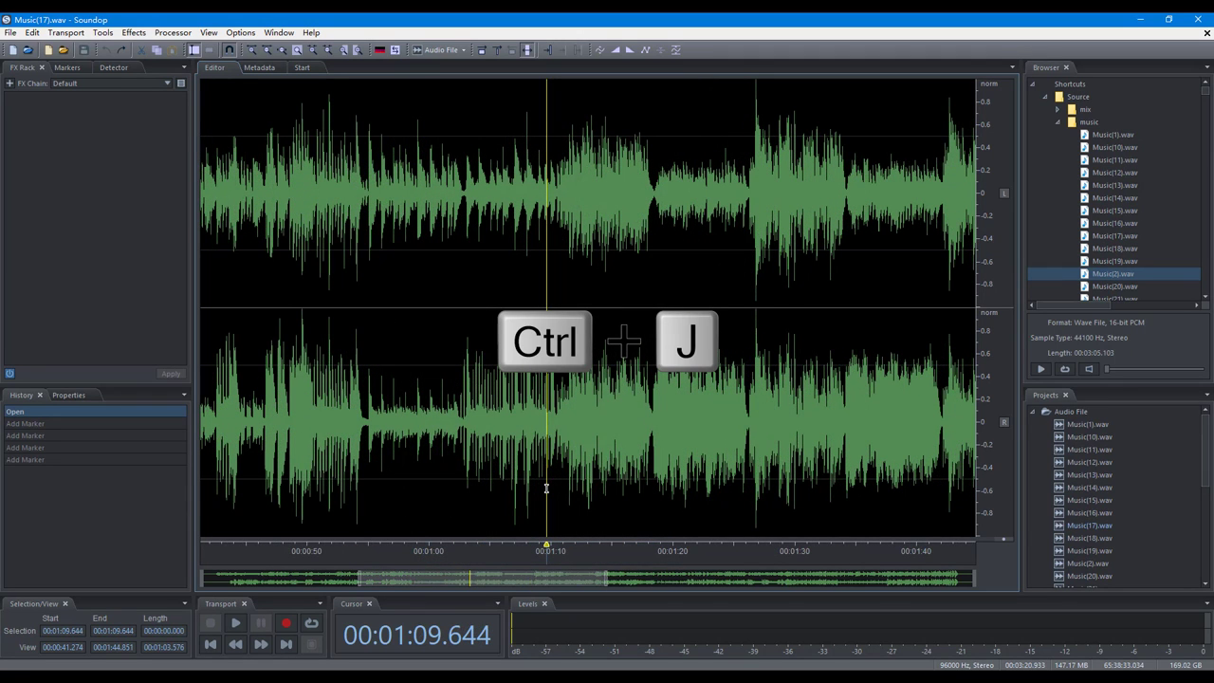
pyautogui.hotkey('ctrl', 'j')
pyautogui.write('1:30')
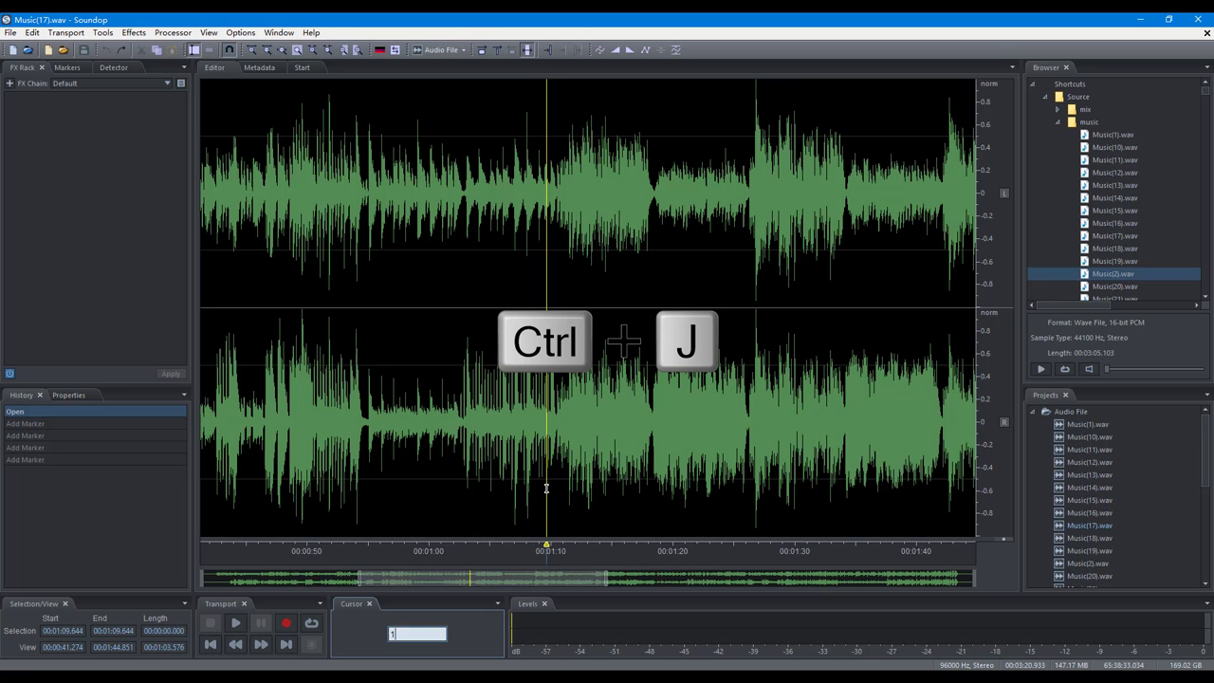
pyautogui.press('Return')
pyautogui.hotkey('ctrl', 'Left')
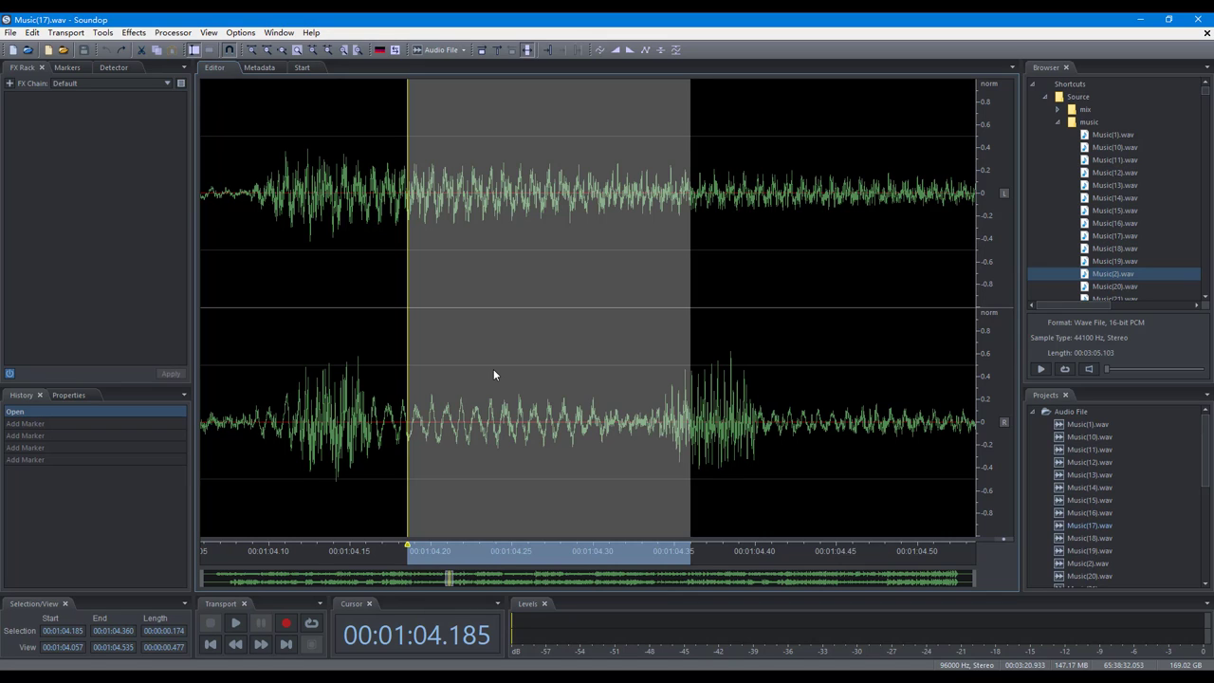
# - Adjust the selection inward to zero crossings at about 00:01:04.199 and 00:01:04.338, and outward to about 00:01:04.159 and 00:01:04.372
pyautogui.hotkey('shift', 'i')
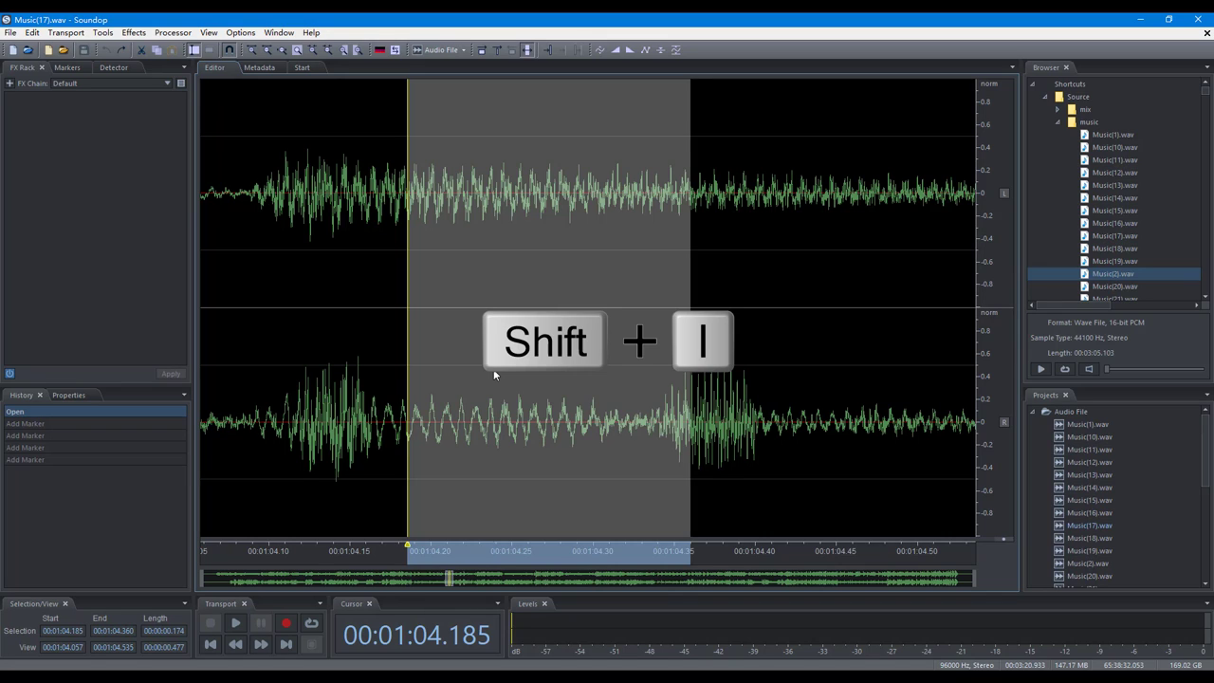
pyautogui.hotkey('shift', 'i')
pyautogui.hotkey('shift', 'i')
pyautogui.hotkey('shift', 'i')
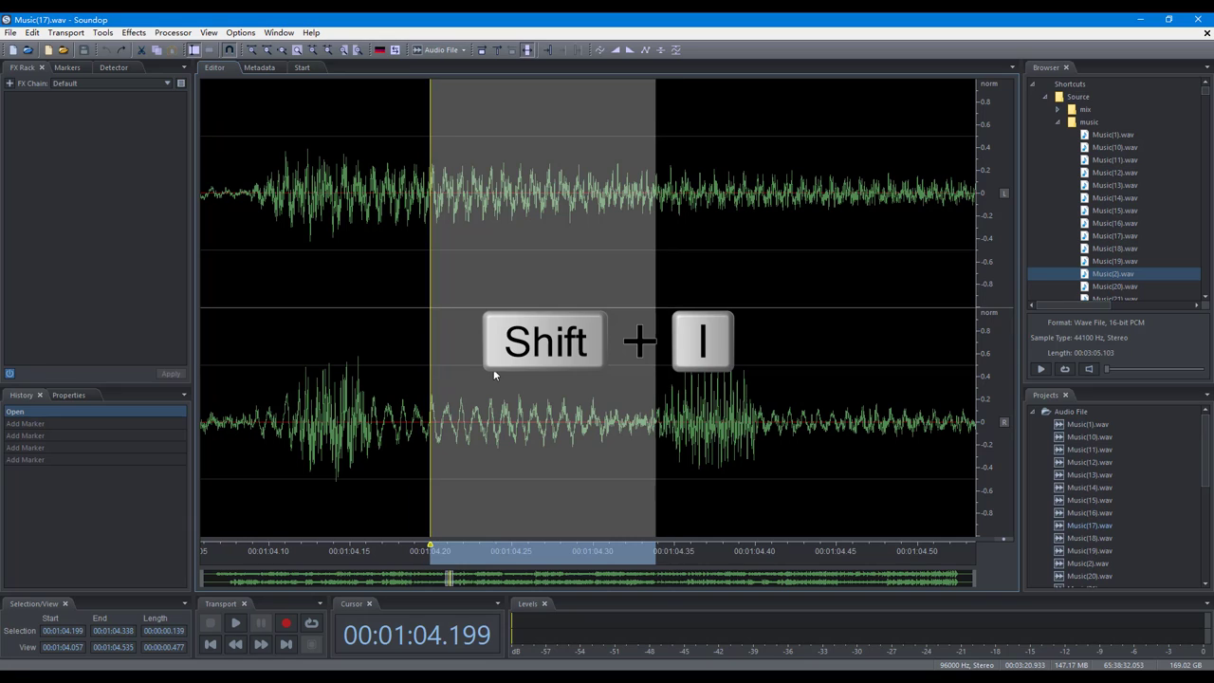
pyautogui.hotkey('shift', 'o')
pyautogui.hotkey('shift', 'o')
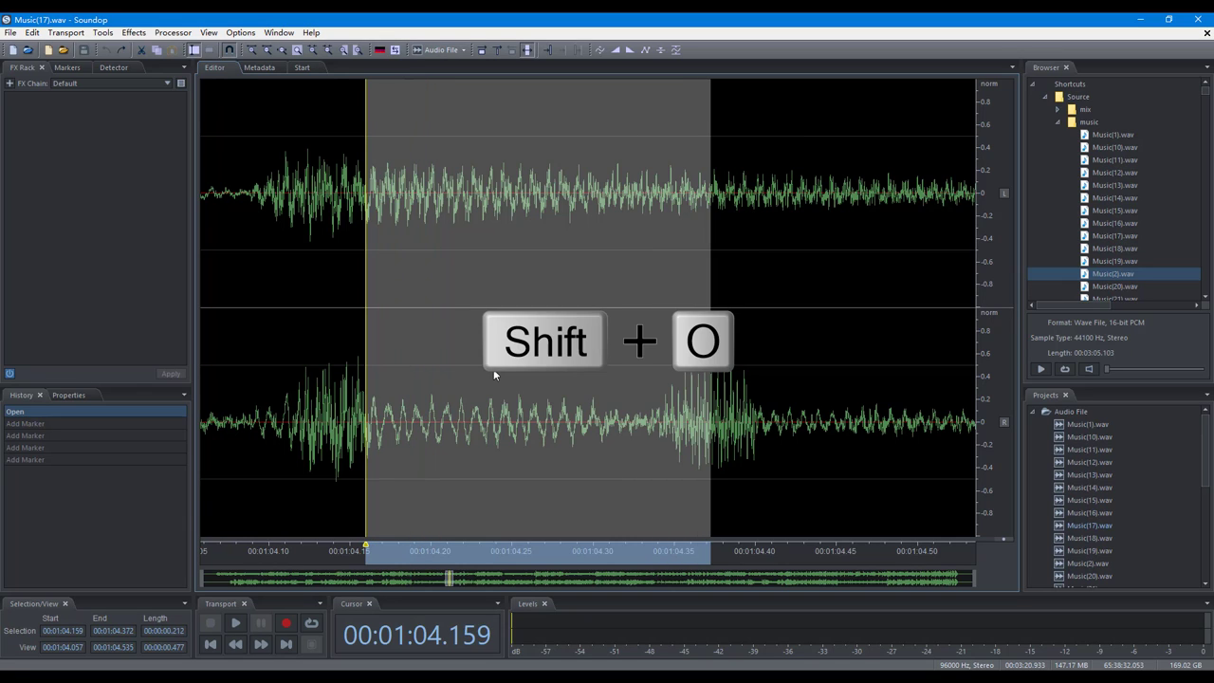
# - Move the selection's start edge to an earlier zero crossing at about 00:01:04.138, and forward to the one at about 00:01:04.159
pyautogui.hotkey('shift', 'h')
pyautogui.hotkey('shift', 'h')
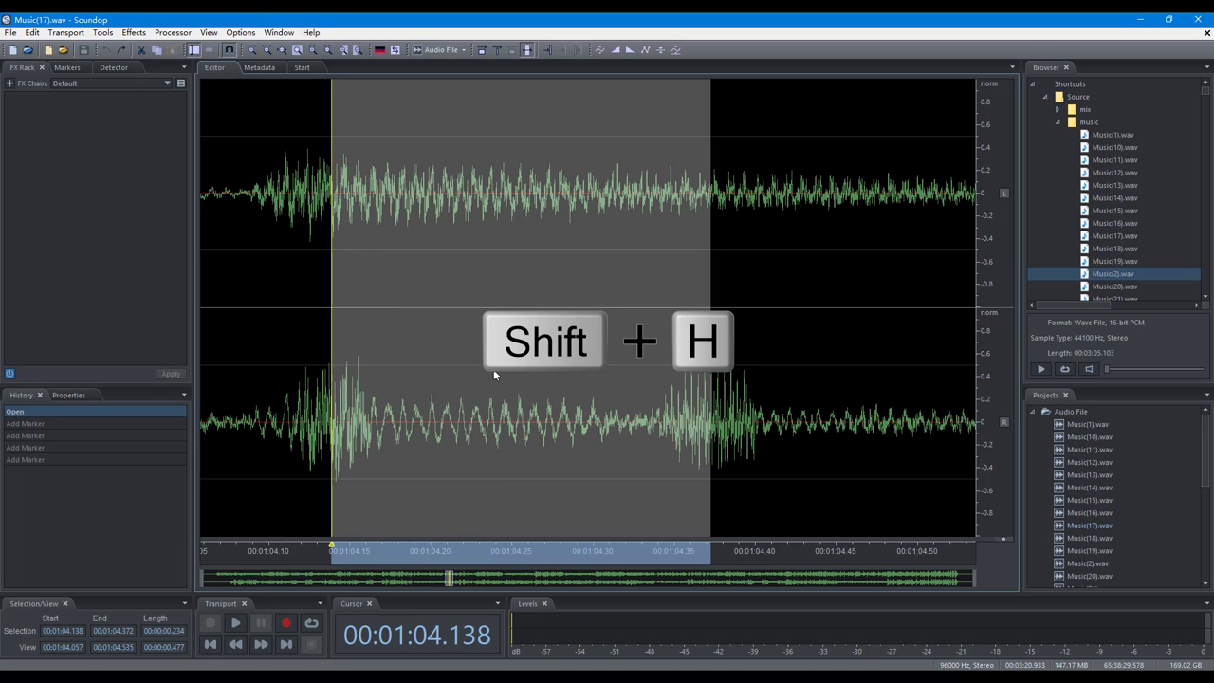
pyautogui.hotkey('shift', 'j')
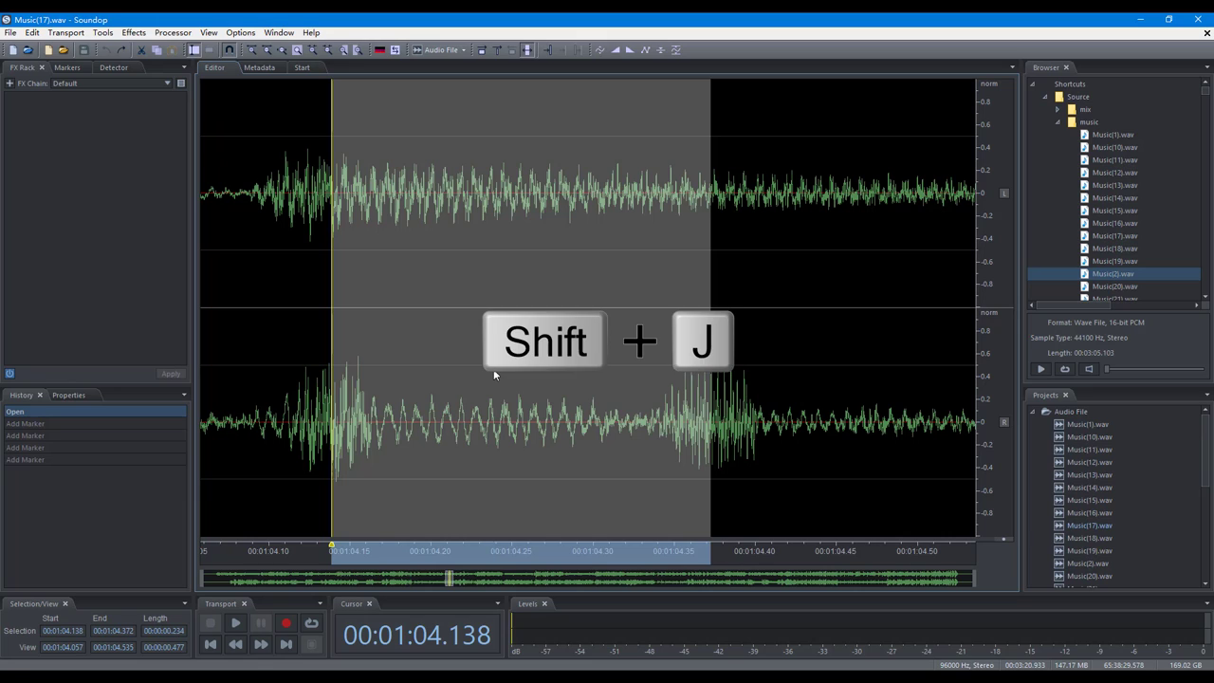
pyautogui.hotkey('shift', 'j')
pyautogui.hotkey('shift', 'j')
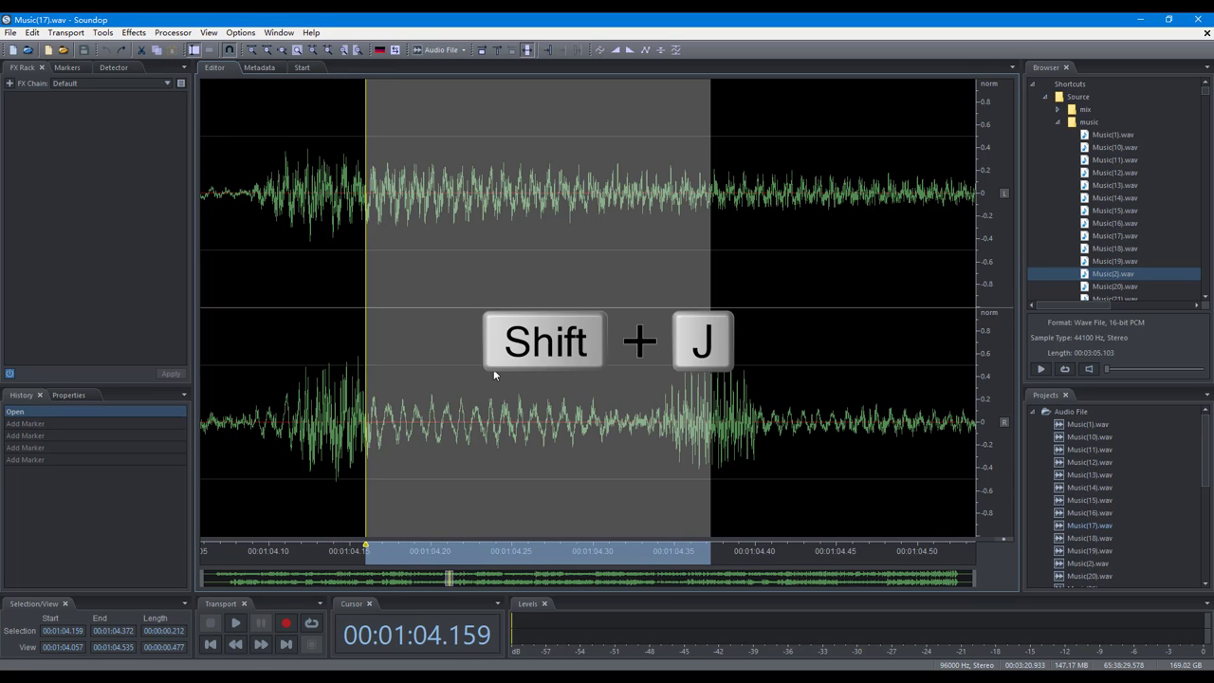
# - Move the selection's end edge to an earlier zero crossing at about 00:01:04.349, and forward to the one at about 00:01:04.372
pyautogui.hotkey('shift', 'k')
pyautogui.hotkey('shift', 'k')
pyautogui.hotkey('shift', 'k')
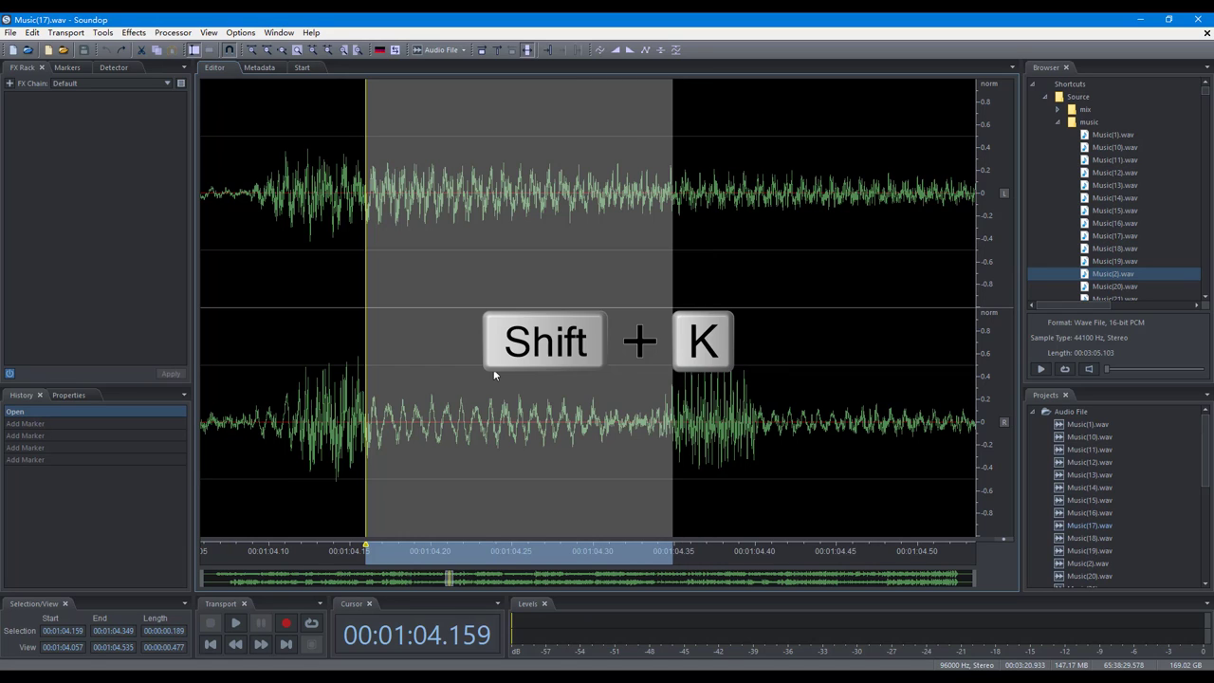
pyautogui.hotkey('shift', 'l')
pyautogui.hotkey('shift', 'l')
pyautogui.hotkey('shift', 'l')
pyautogui.hotkey('shift', 'l')
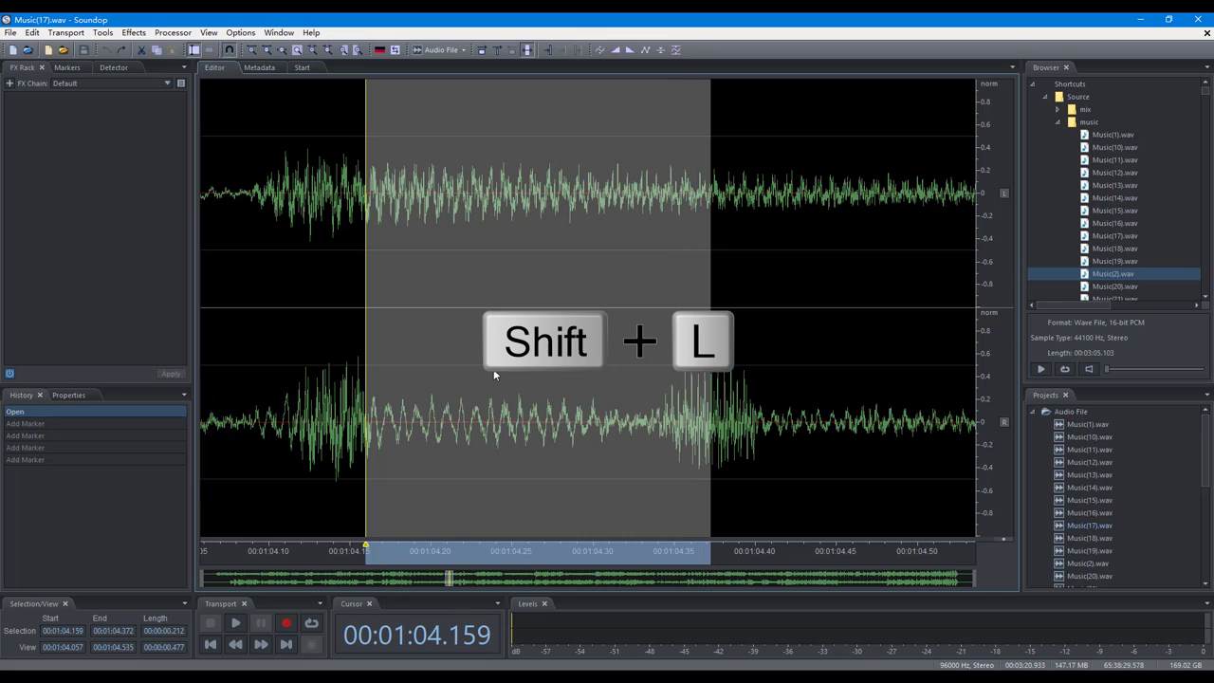